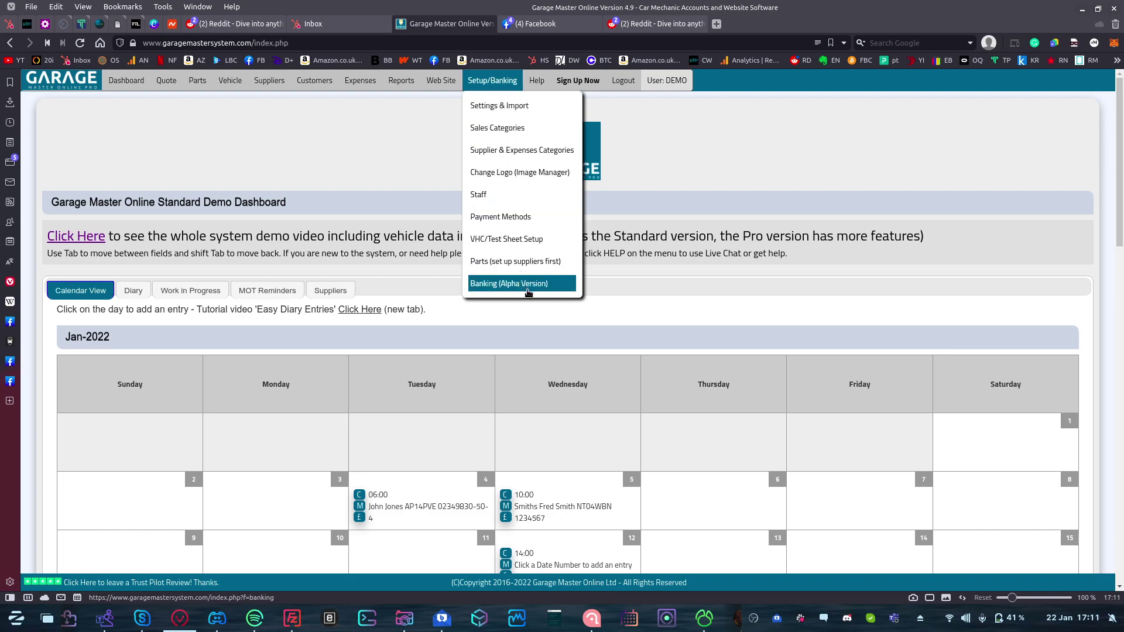
# Go to the Banking section and open the Main Account record for editing
pyautogui.click(493, 291)
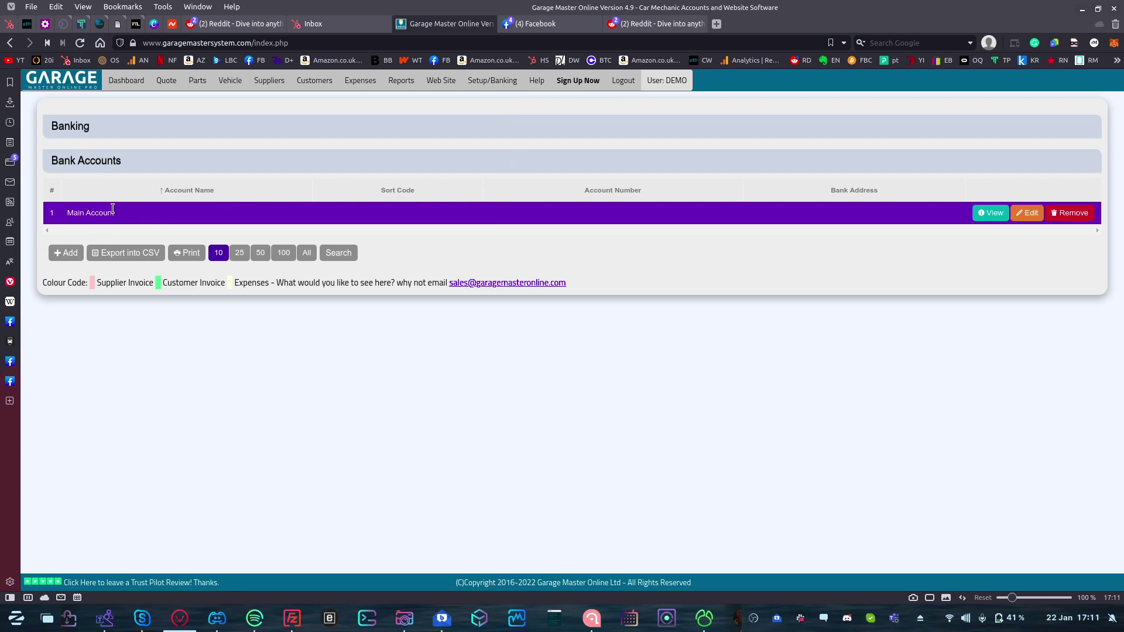
pyautogui.click(1029, 215)
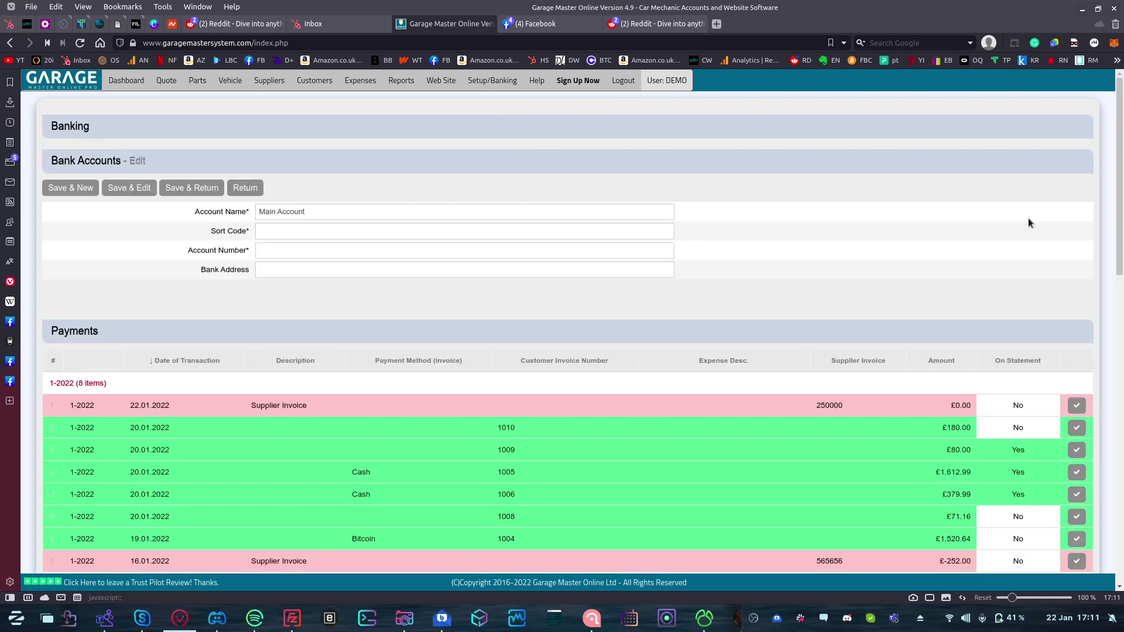
pyautogui.click(578, 234)
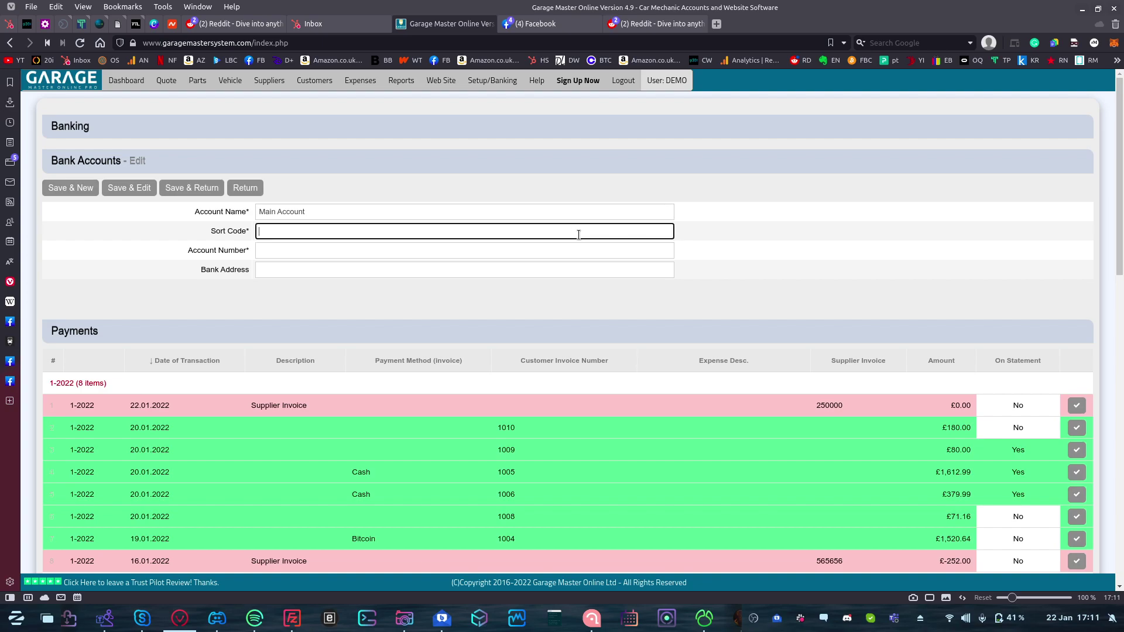
pyautogui.click(604, 282)
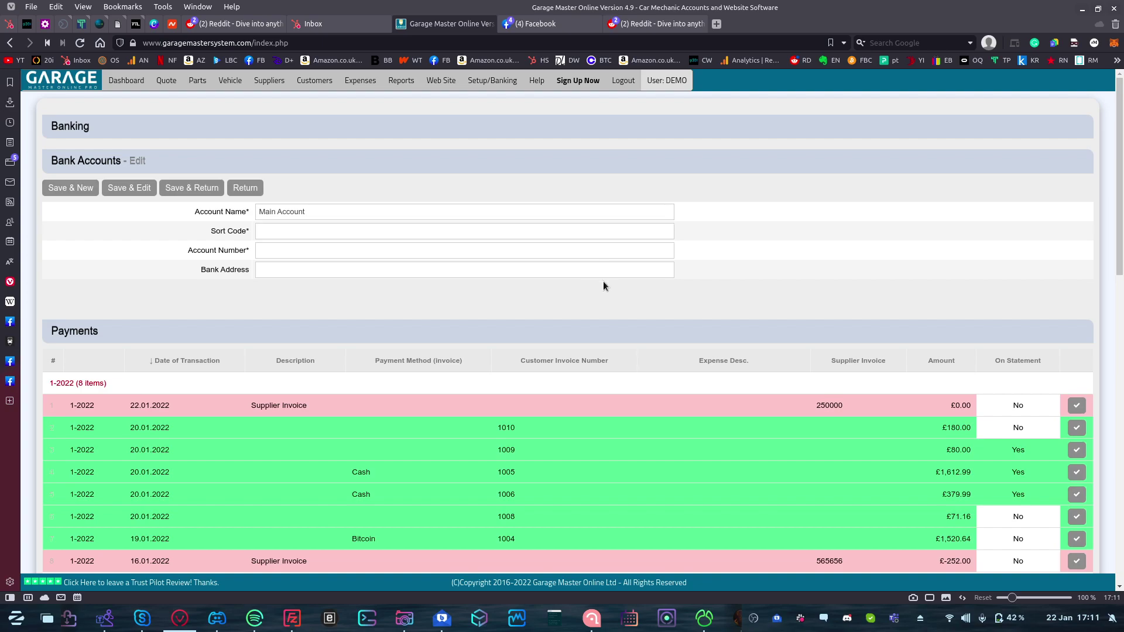
pyautogui.click(613, 215)
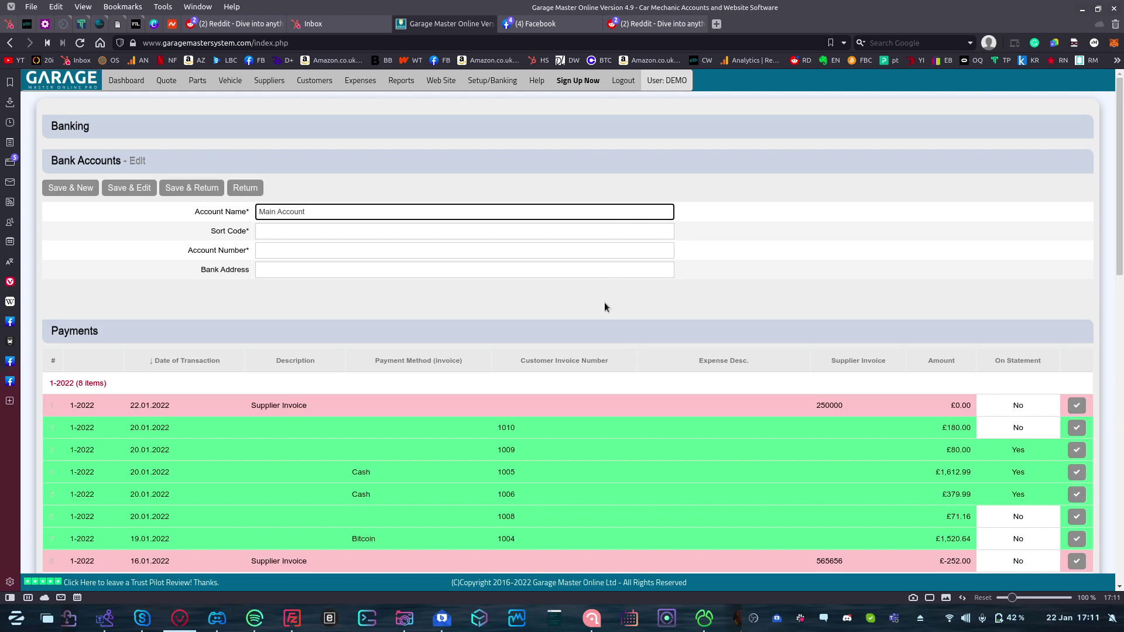
# Look through the Main Account's payments list, from the January 2022 entries to the oldest one
pyautogui.scroll(-3, 604, 303)
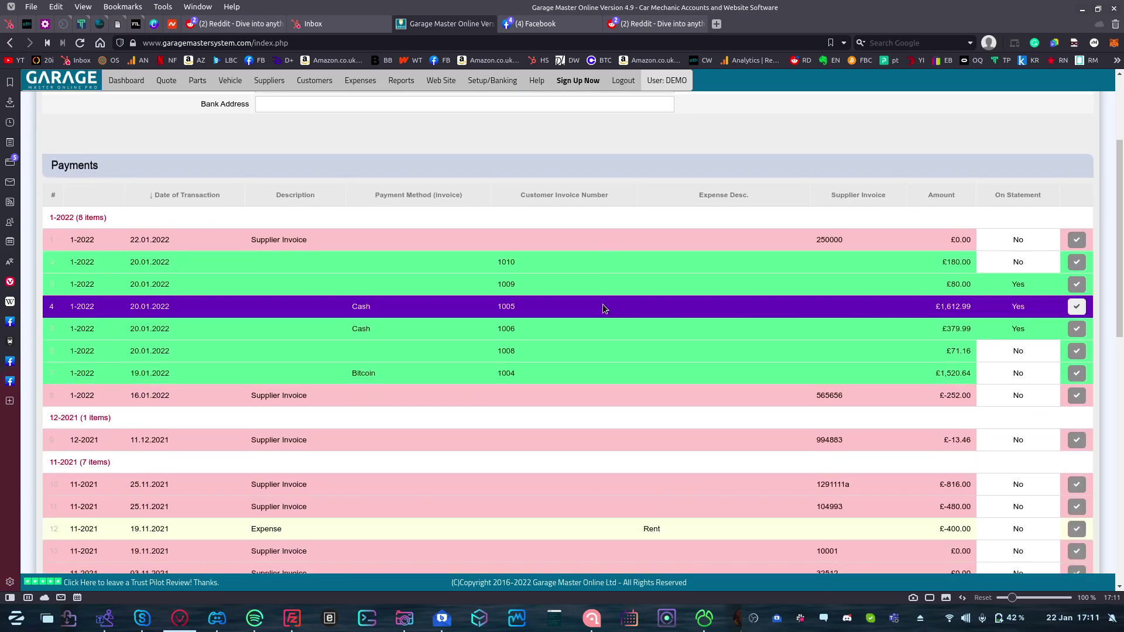
pyautogui.scroll(-3, 603, 308)
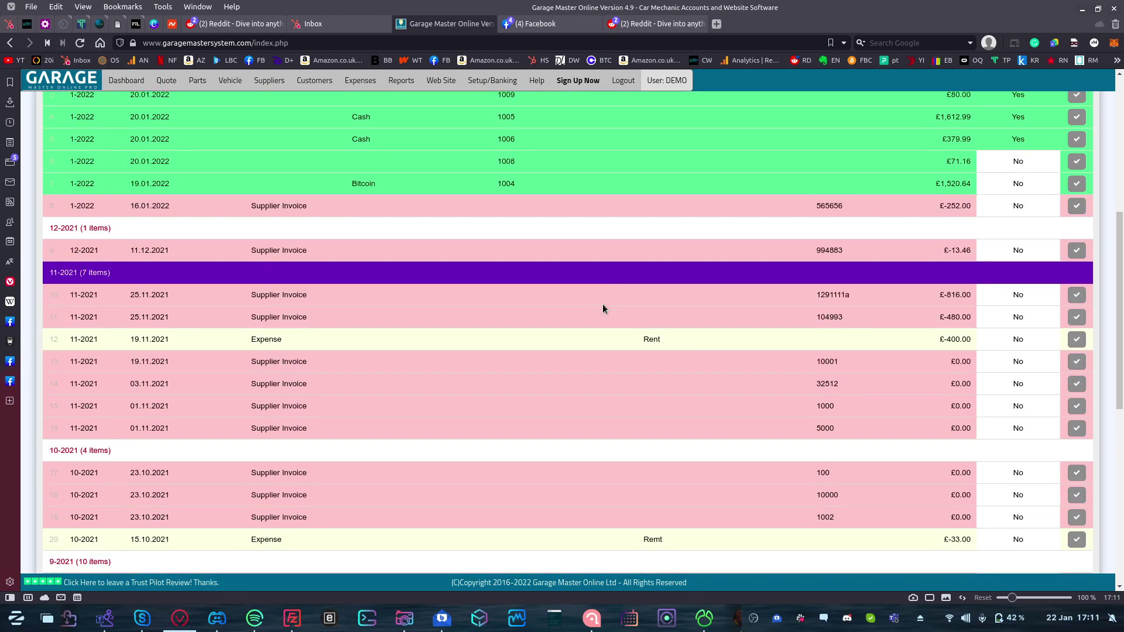
pyautogui.scroll(-3, 603, 308)
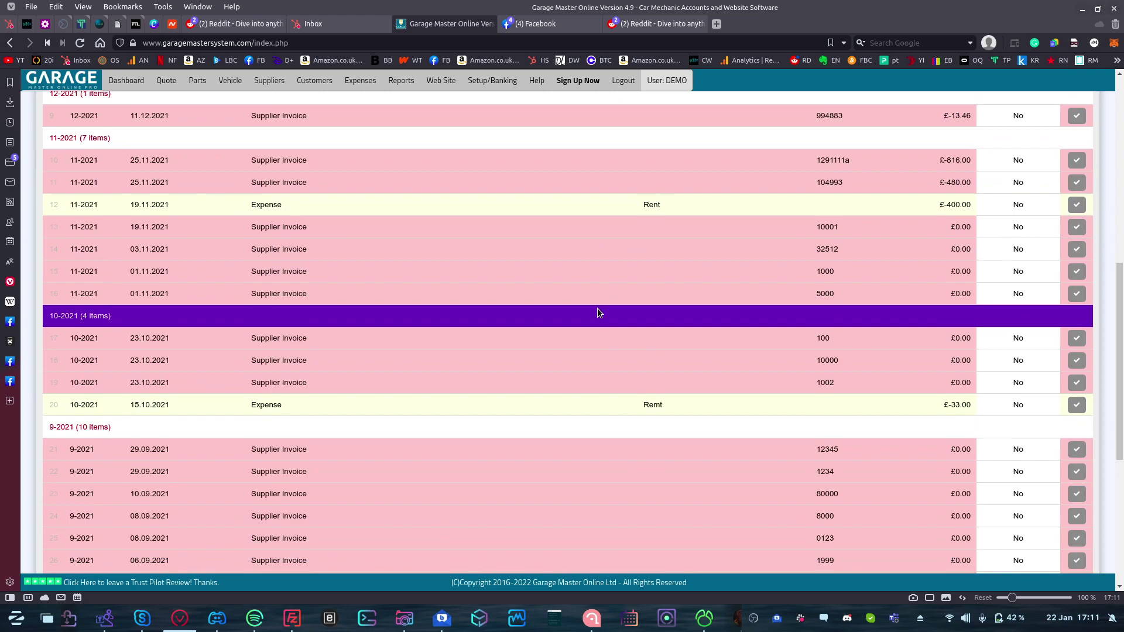
pyautogui.scroll(-5, 599, 313)
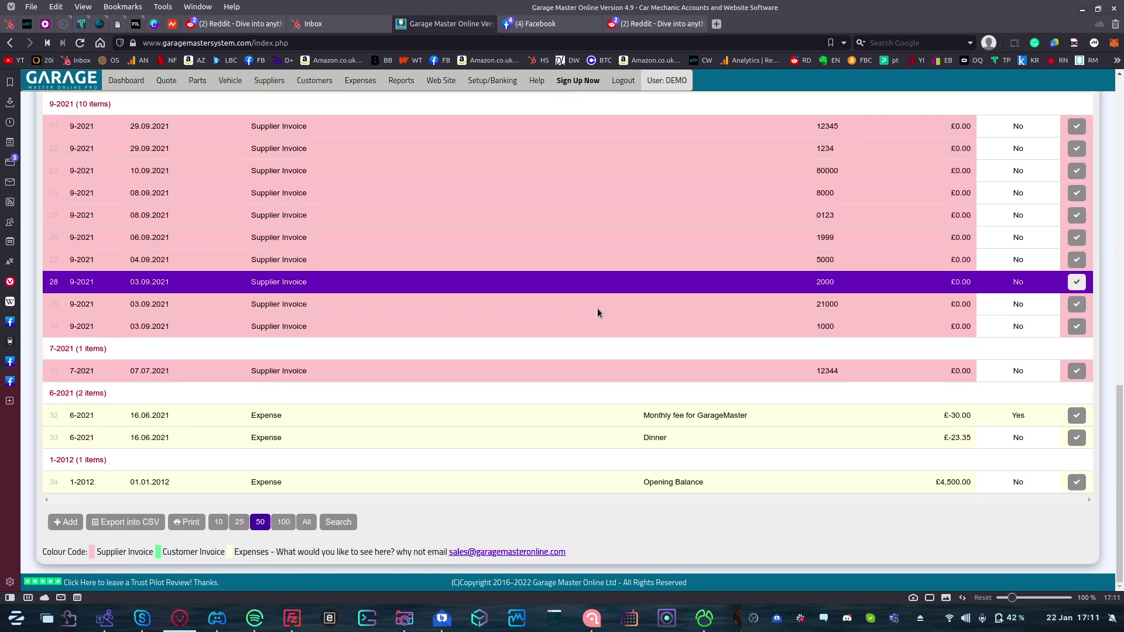
pyautogui.scroll(10, 597, 313)
pyautogui.scroll(-5, 597, 313)
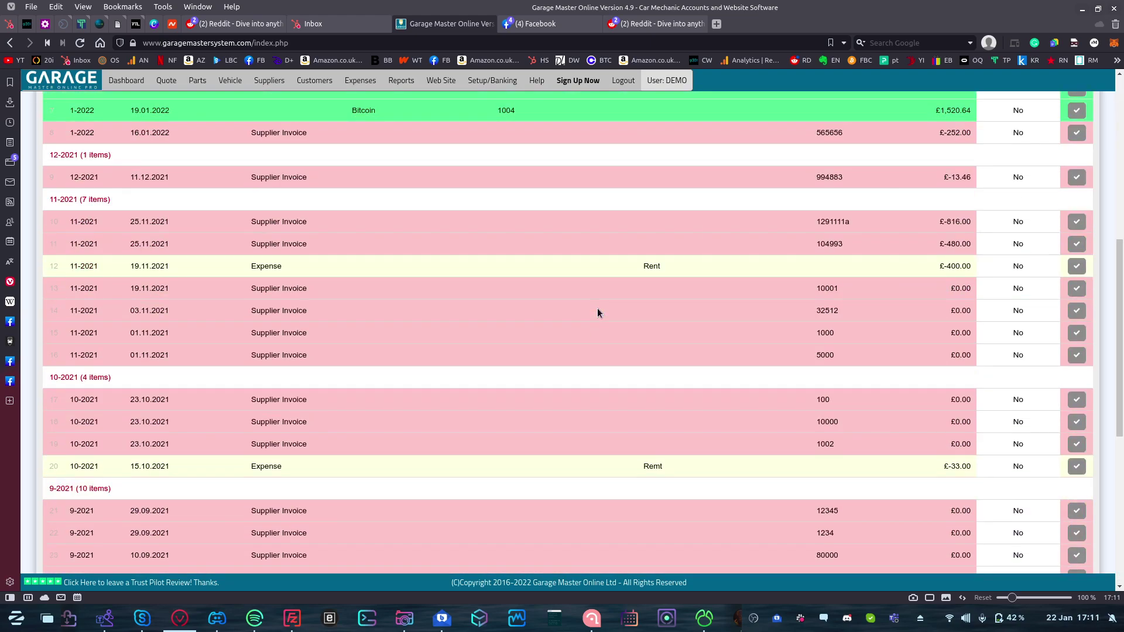
pyautogui.scroll(-6, 598, 312)
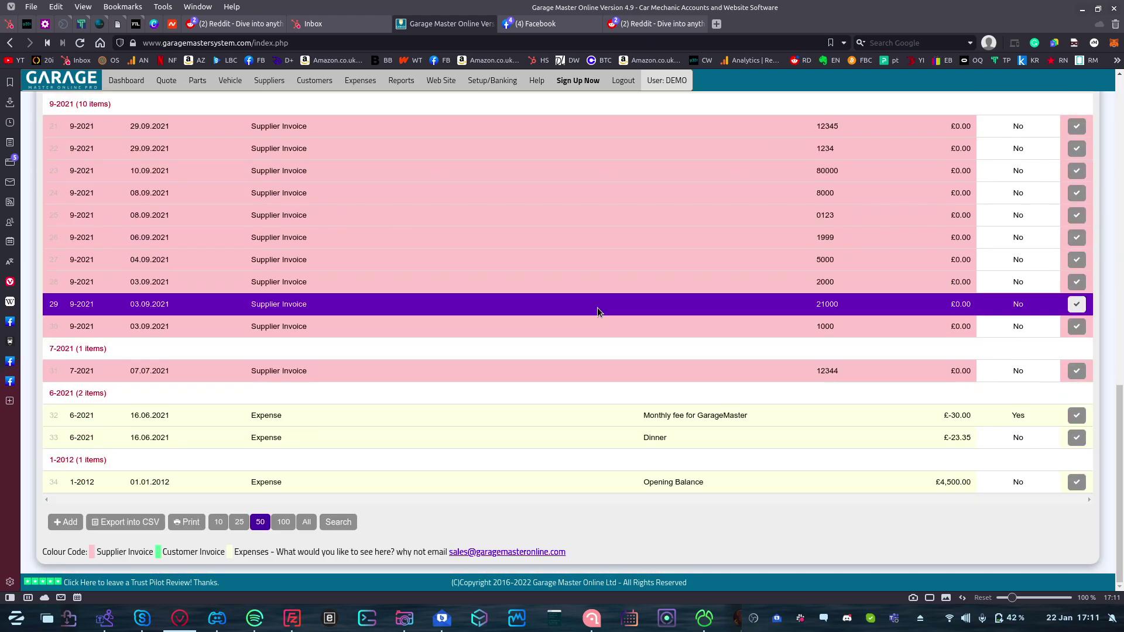
pyautogui.click(62, 523)
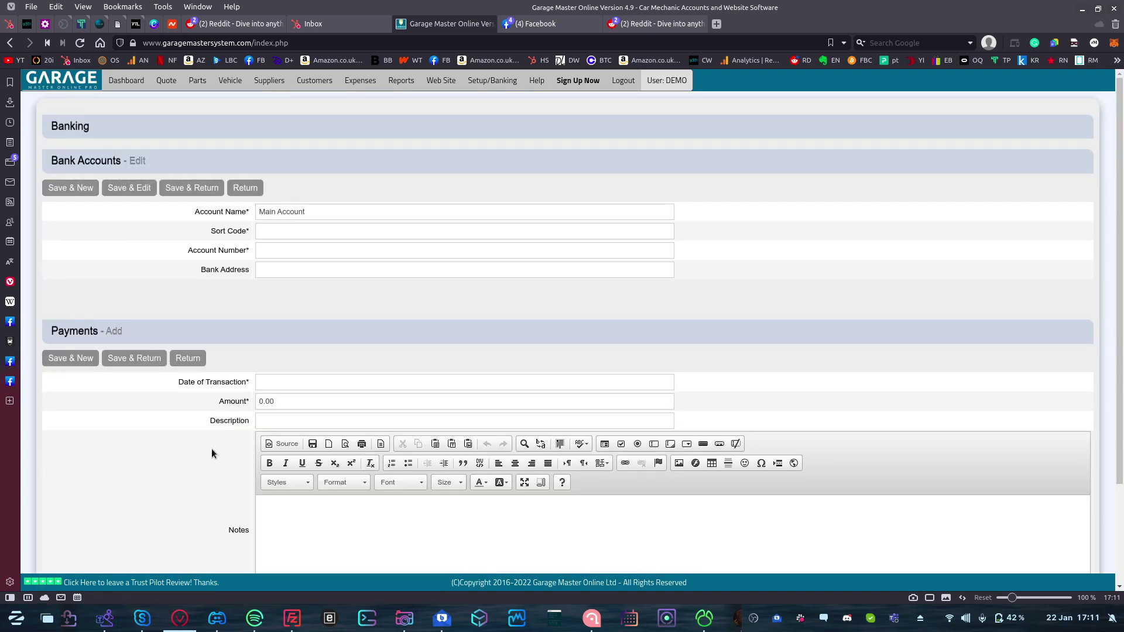
pyautogui.click(185, 359)
pyautogui.scroll(-10, 230, 458)
pyautogui.scroll(-3, 230, 457)
# Start a new payment in the Main Account with the transaction date 01.02.2016
pyautogui.click(73, 526)
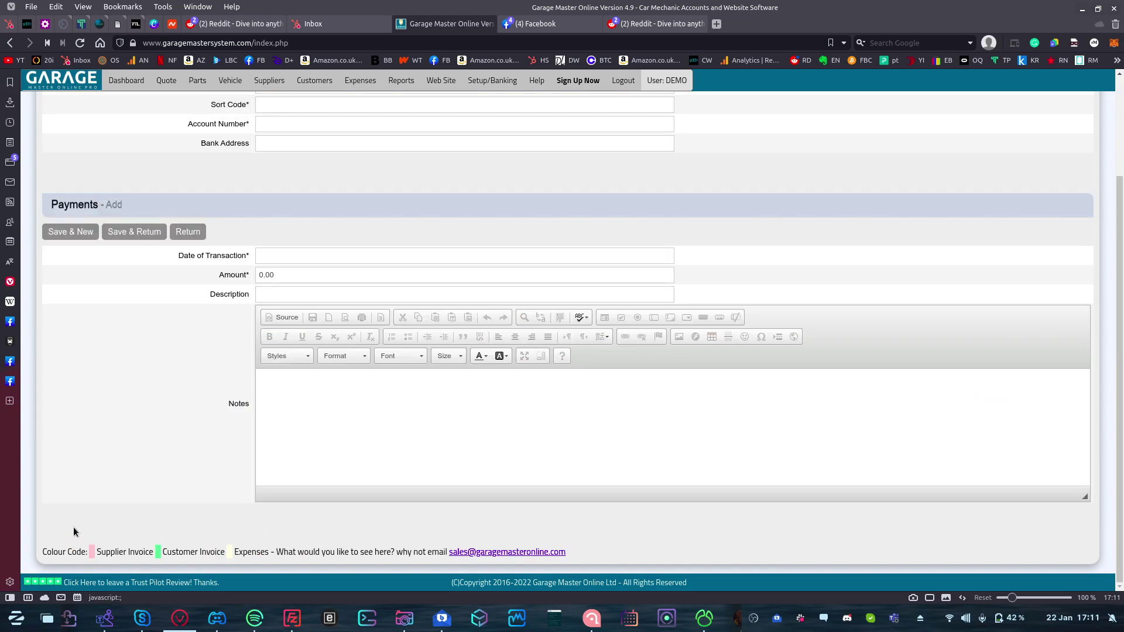
pyautogui.click(297, 258)
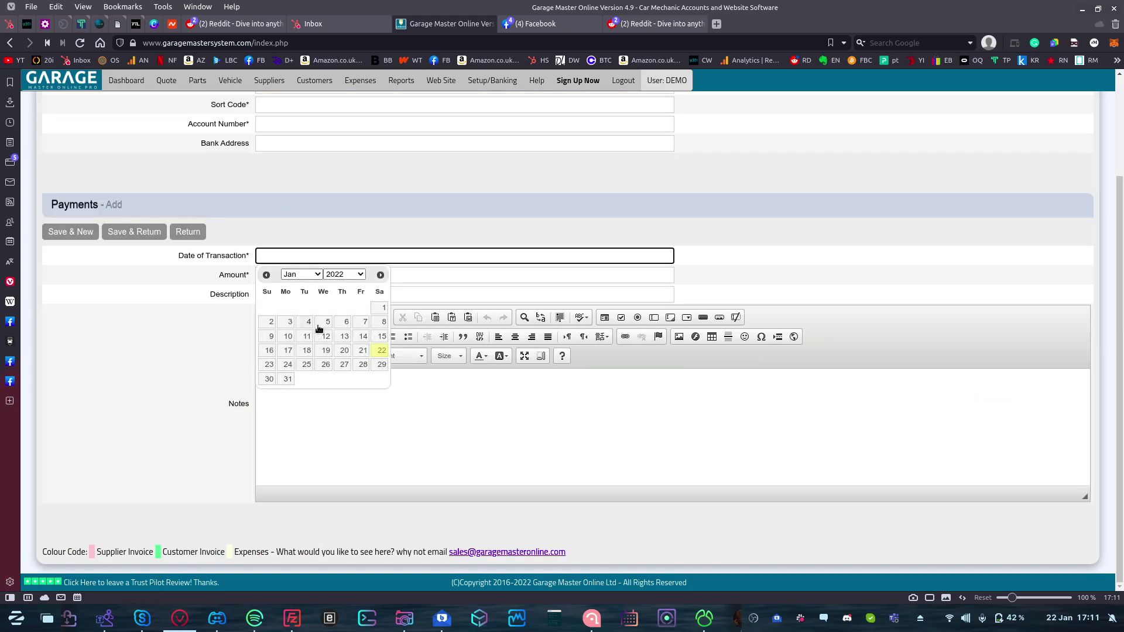
pyautogui.click(302, 275)
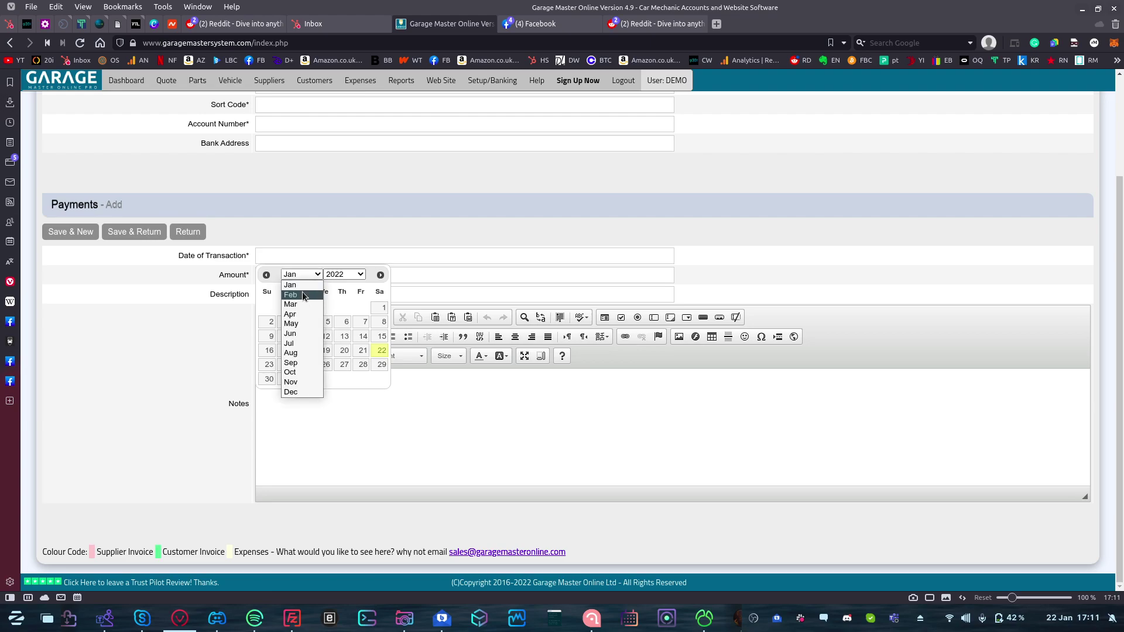
pyautogui.click(303, 295)
pyautogui.click(339, 275)
pyautogui.click(343, 328)
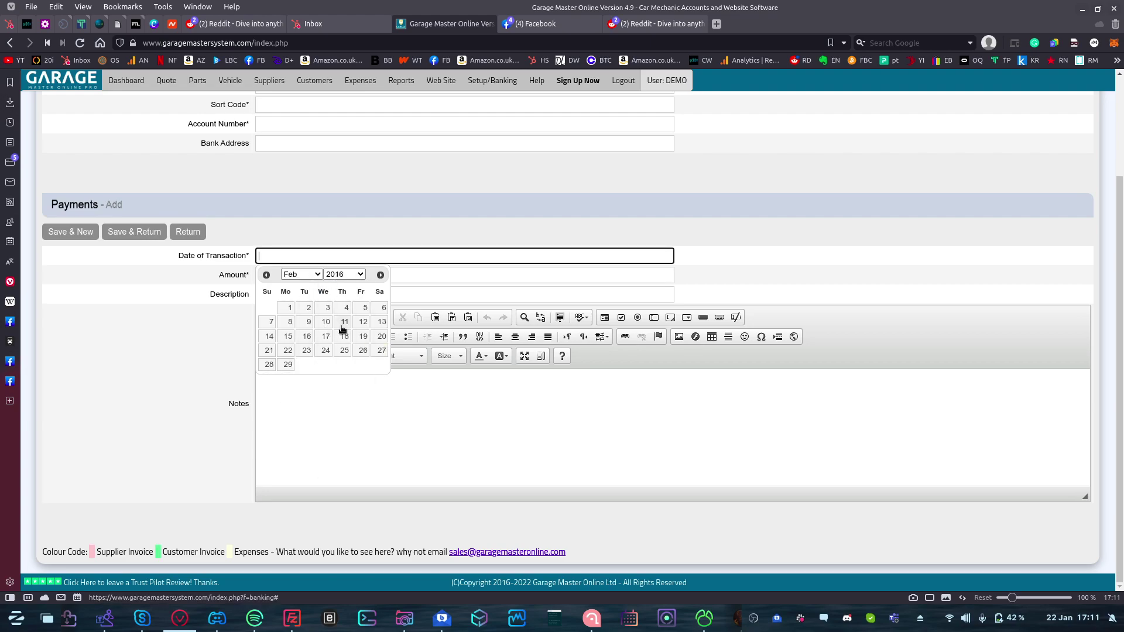
pyautogui.click(285, 310)
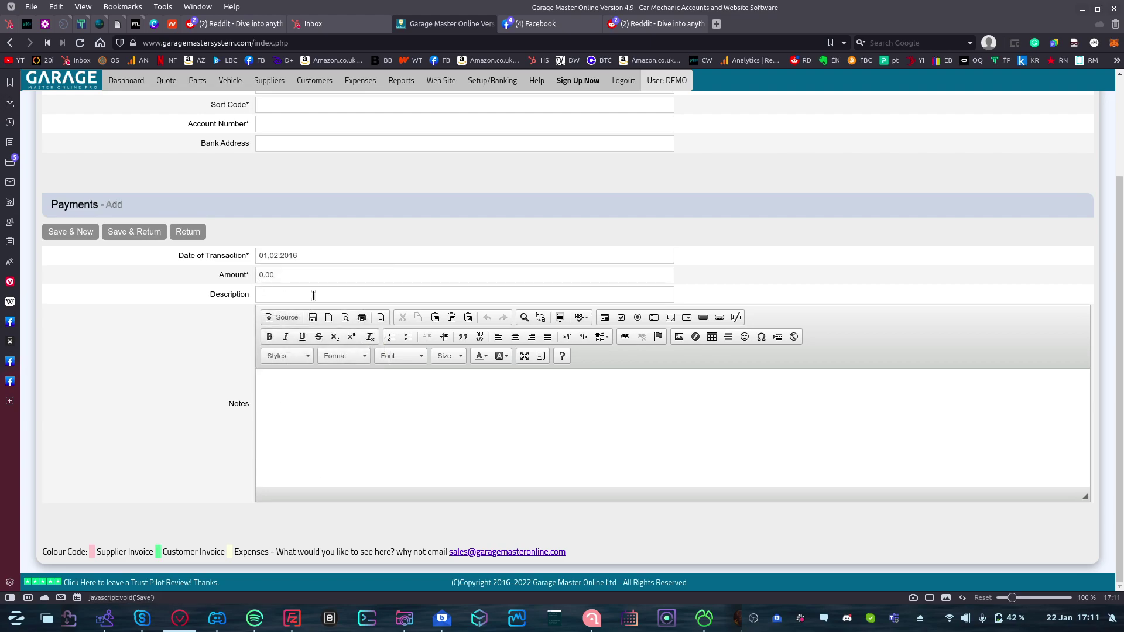
# Set the payment's amount to 15000 and its description to "Opening Balance", then save it and return to the list
pyautogui.click(313, 275)
pyautogui.write('15000')
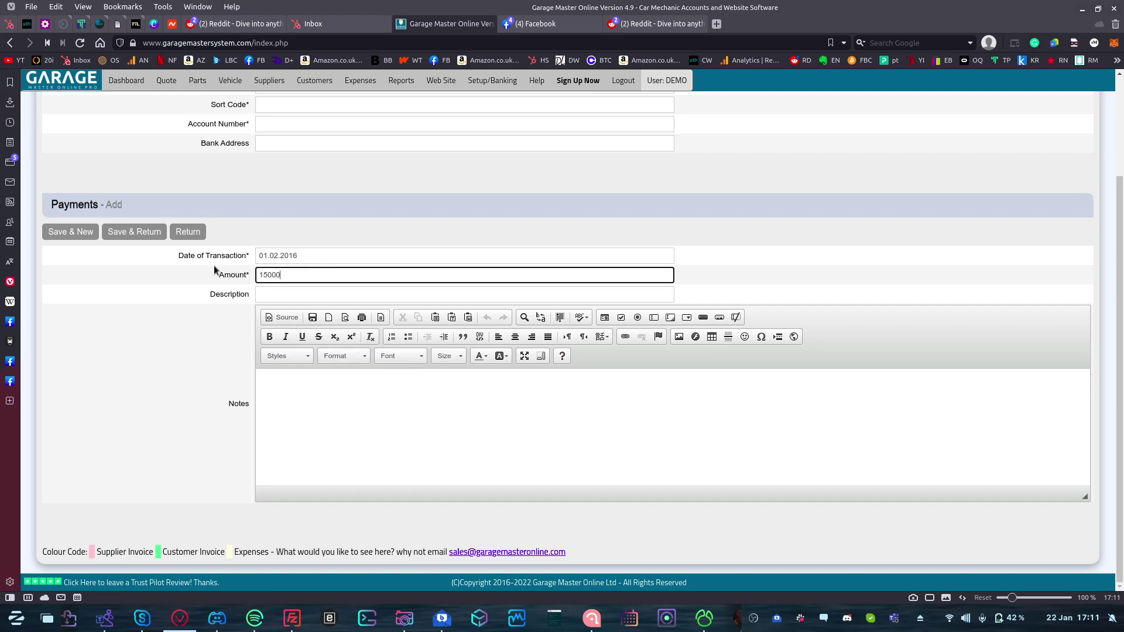
pyautogui.click(300, 297)
pyautogui.write('Opening Balance')
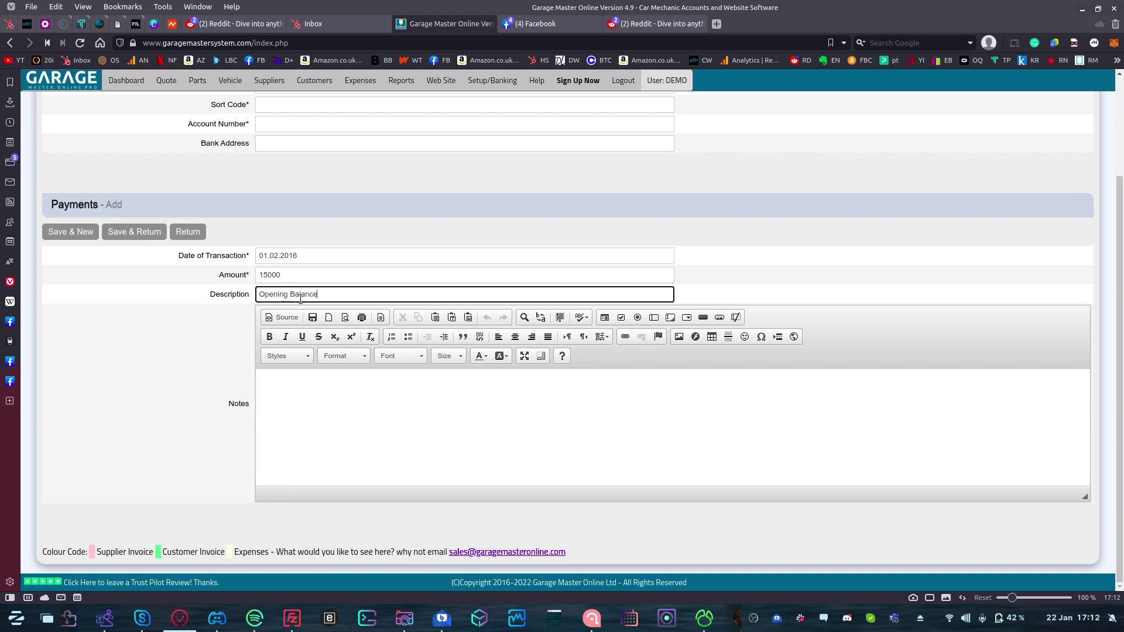
pyautogui.click(134, 232)
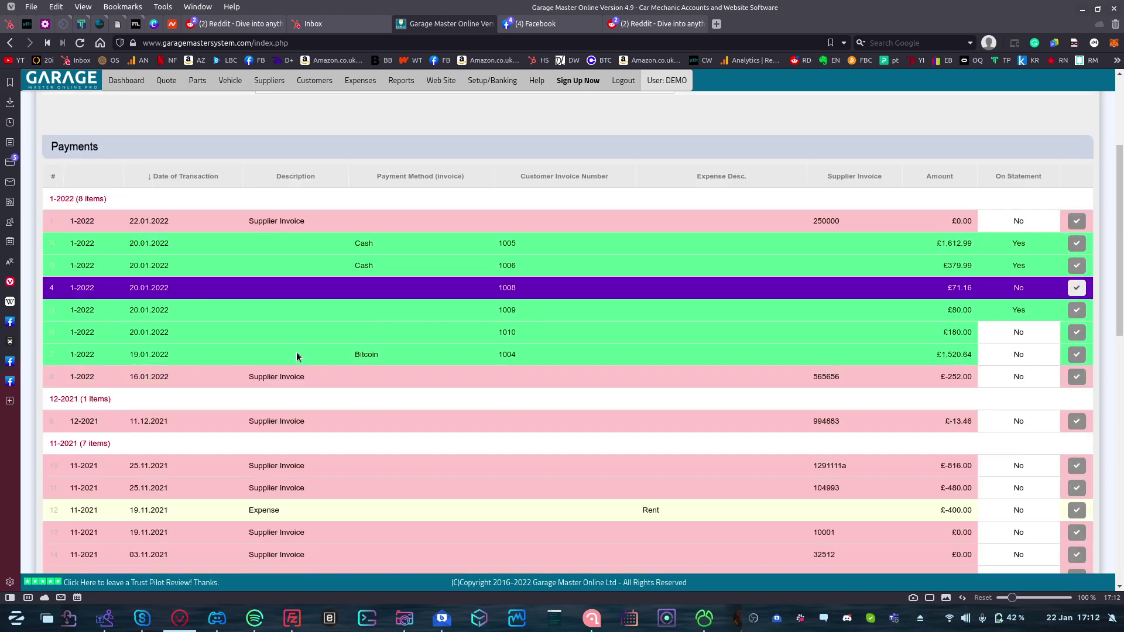
# Examine the updated payments list, including the new opening balance entry, the expenses and the monthly invoice groups
pyautogui.scroll(-10, 296, 353)
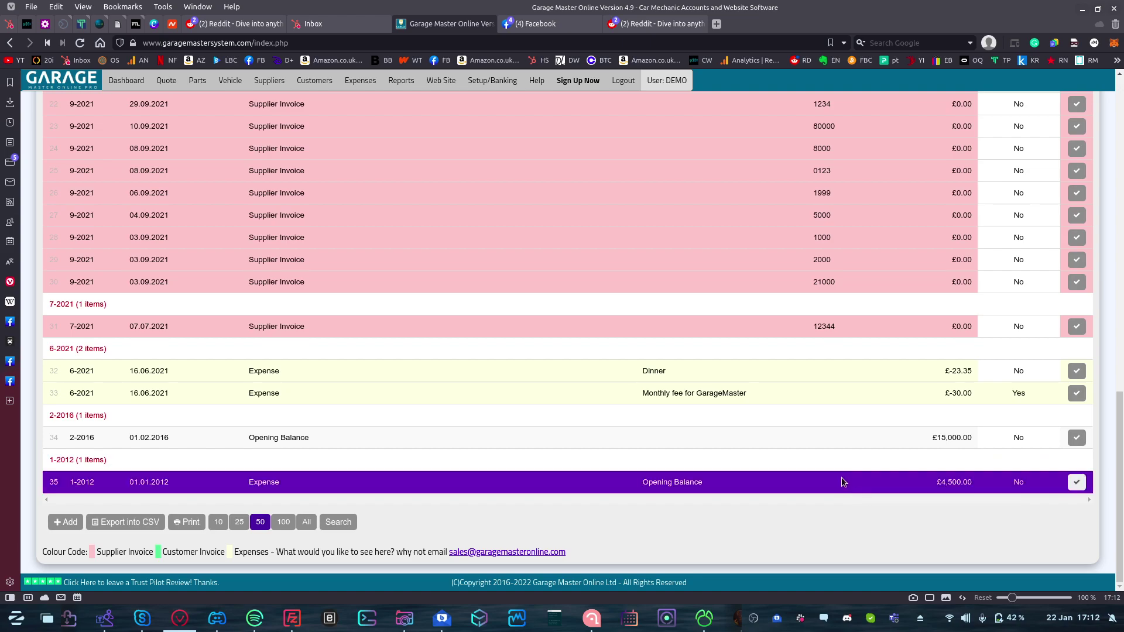
pyautogui.scroll(1, 842, 479)
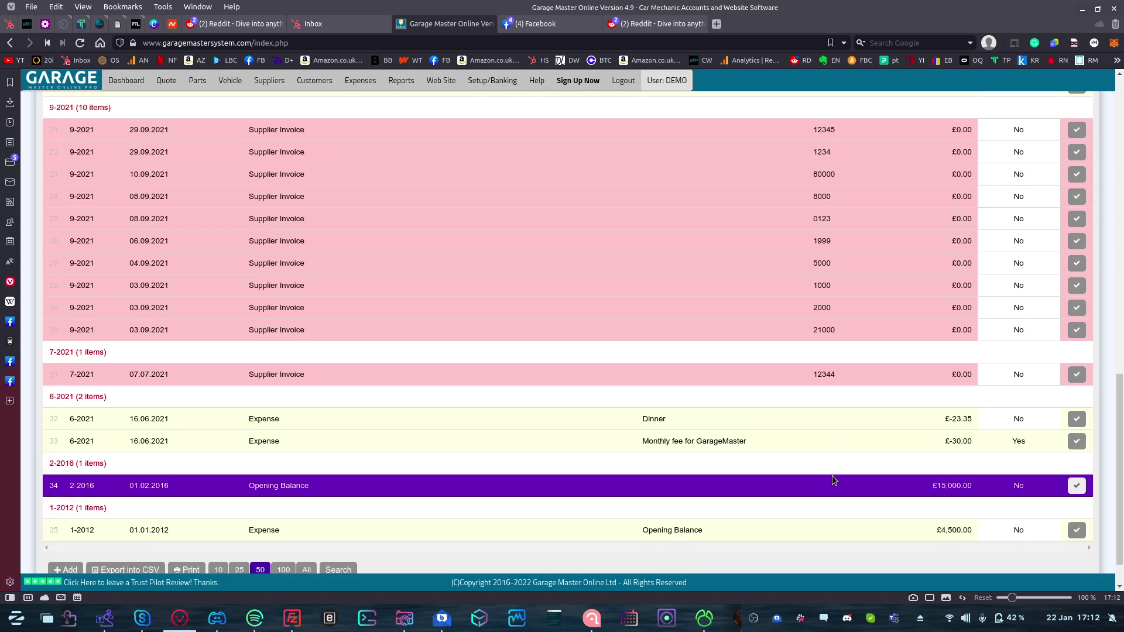
pyautogui.scroll(1, 813, 494)
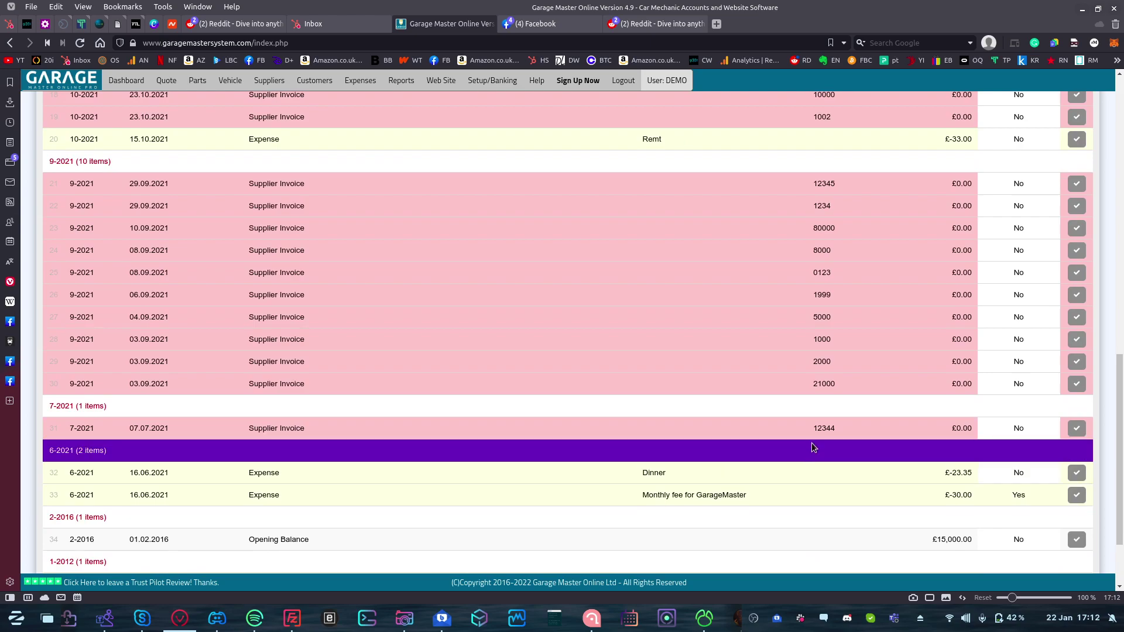
pyautogui.scroll(1, 813, 483)
pyautogui.scroll(10, 796, 300)
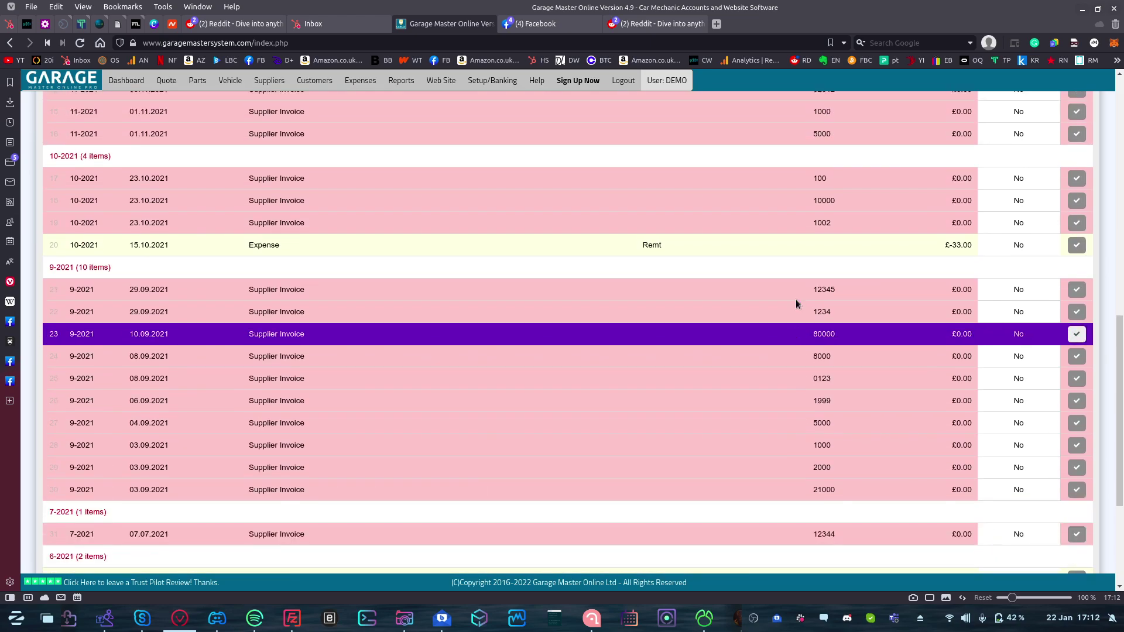
pyautogui.scroll(1, 795, 300)
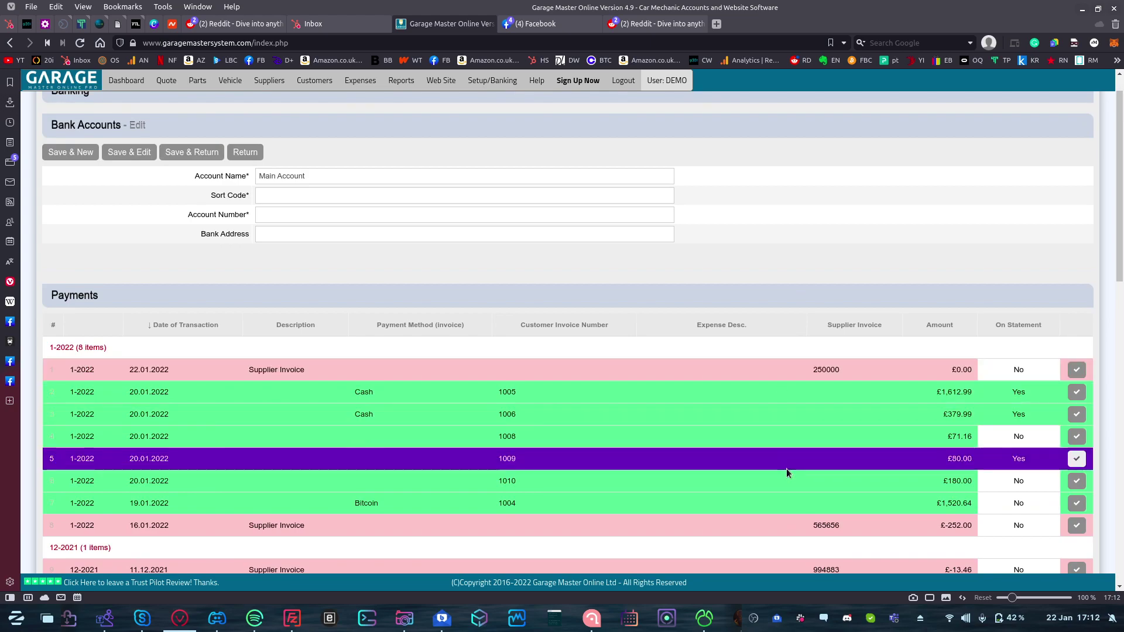
pyautogui.scroll(-10, 789, 478)
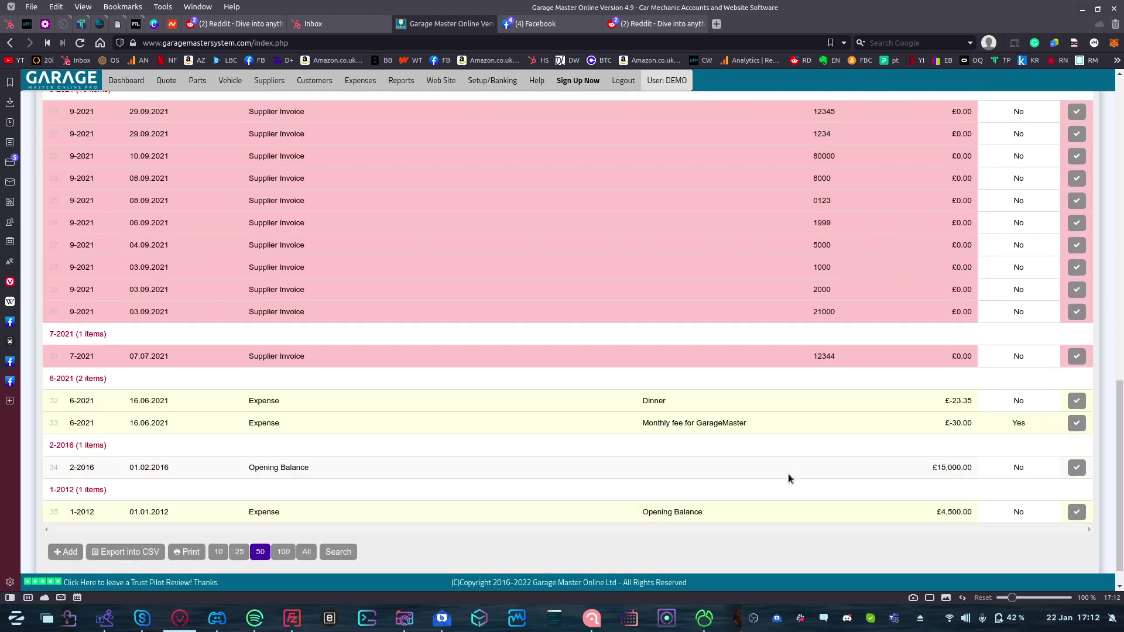
pyautogui.scroll(11, 789, 478)
pyautogui.scroll(-12, 788, 478)
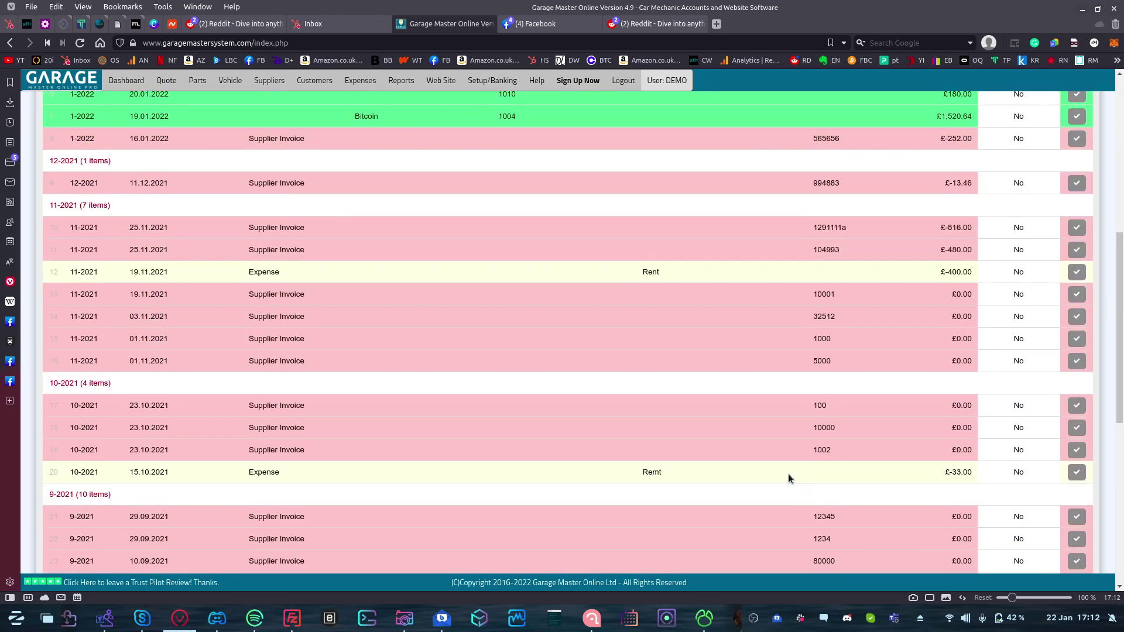
pyautogui.scroll(-3, 788, 474)
pyautogui.scroll(15, 788, 474)
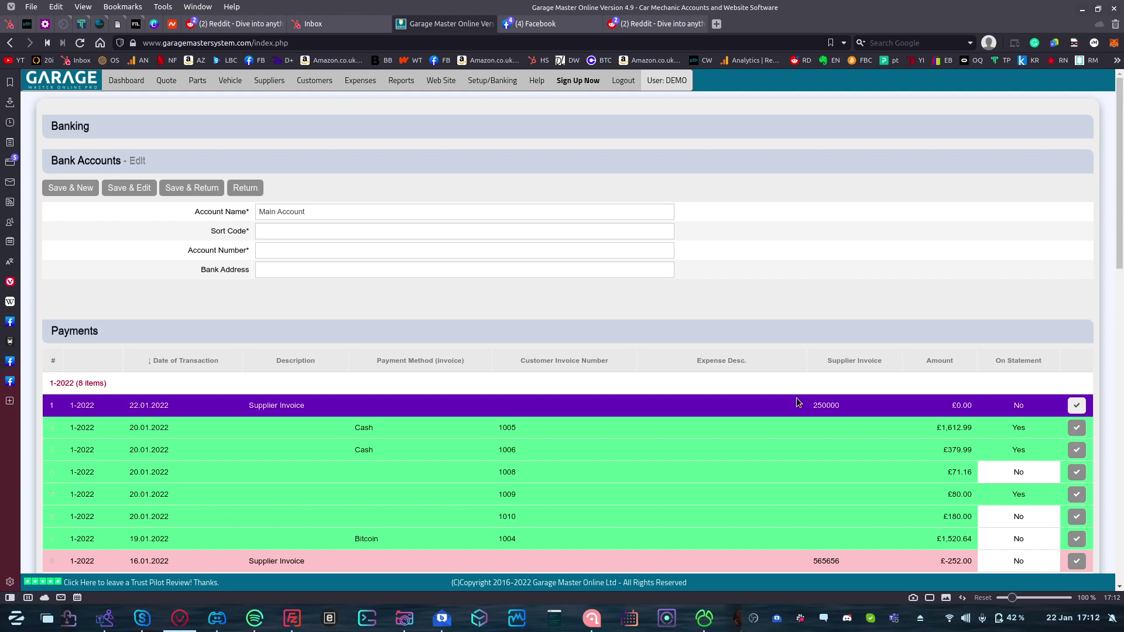
# Mark the supplier invoice dated 22.01.2022 as on statement and reopen the Main Account for editing
pyautogui.click(1078, 407)
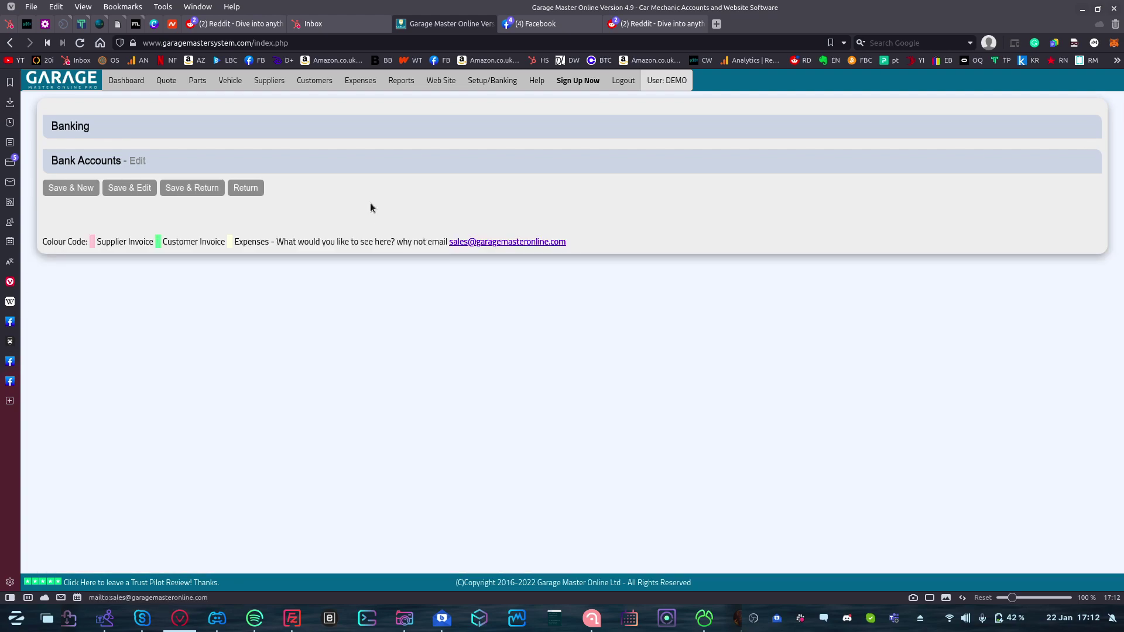
pyautogui.click(232, 186)
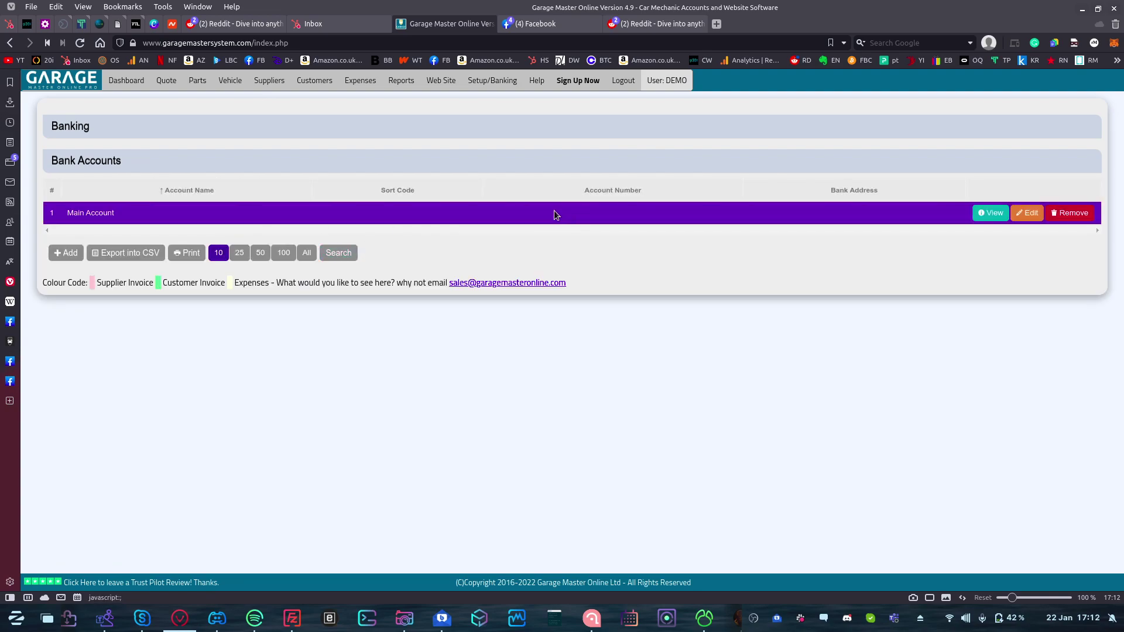
pyautogui.click(1033, 215)
# Mark the supplier invoices dated 11.12.2021 and 16.01.2022 as on statement
pyautogui.scroll(-3, 1083, 329)
pyautogui.scroll(-1, 1083, 328)
pyautogui.click(1075, 379)
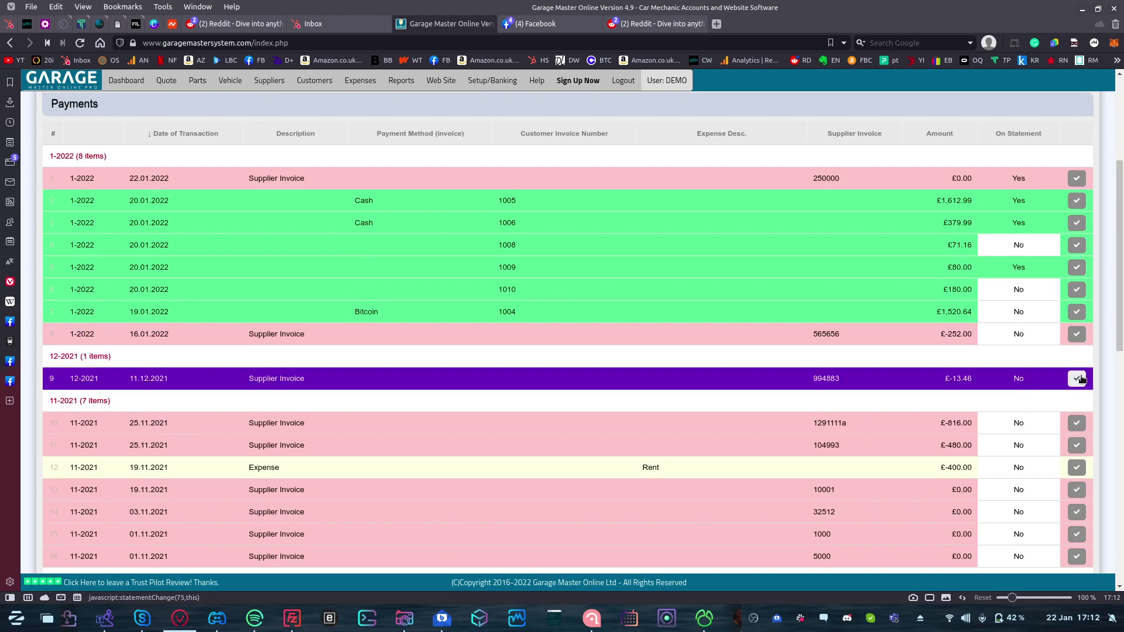
pyautogui.click(1076, 334)
# Mark the Bitcoin payment dated 19.01.2022 as on statement and reverse that mark
pyautogui.click(1076, 319)
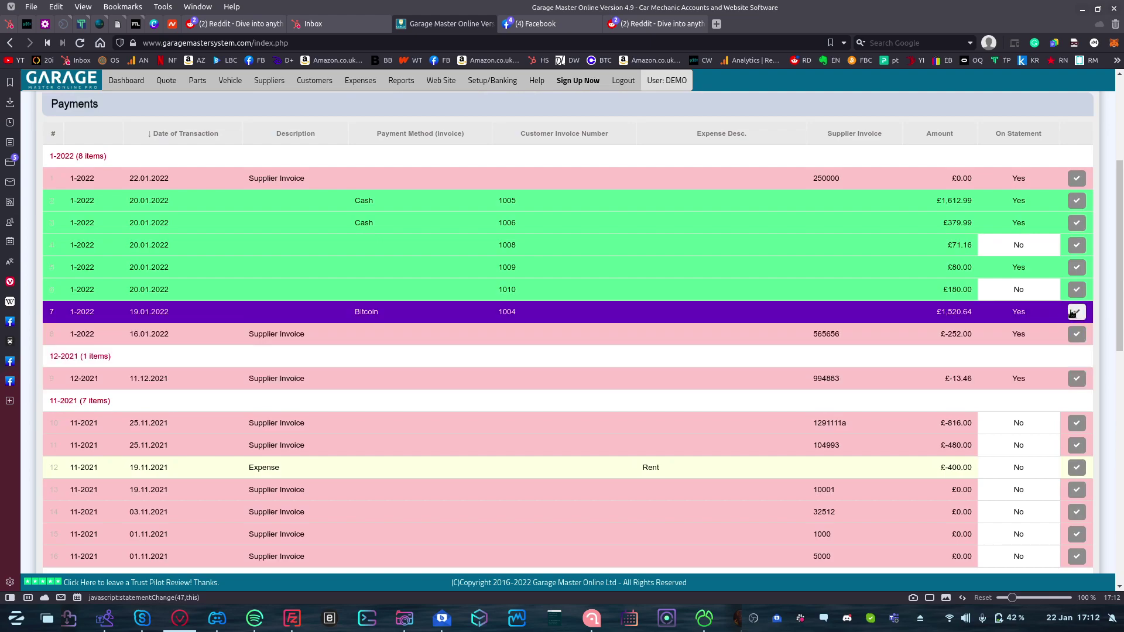
pyautogui.click(1074, 313)
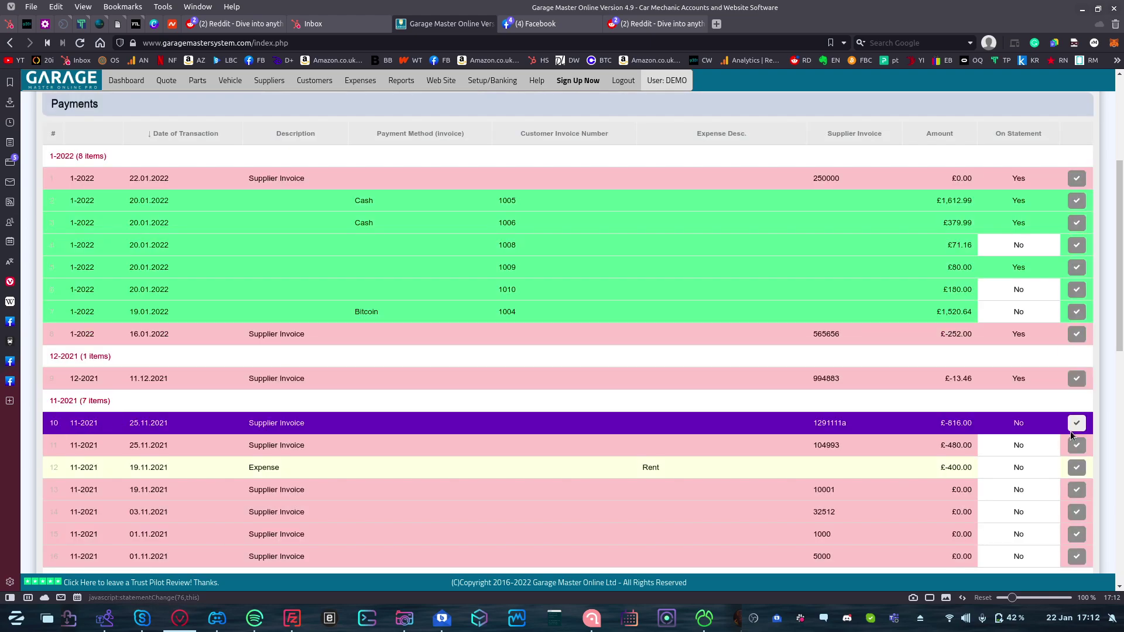
# Mark the £180.00 and £71.16 customer invoices dated 20.01.2022 as on statement
pyautogui.click(1075, 289)
pyautogui.click(1076, 244)
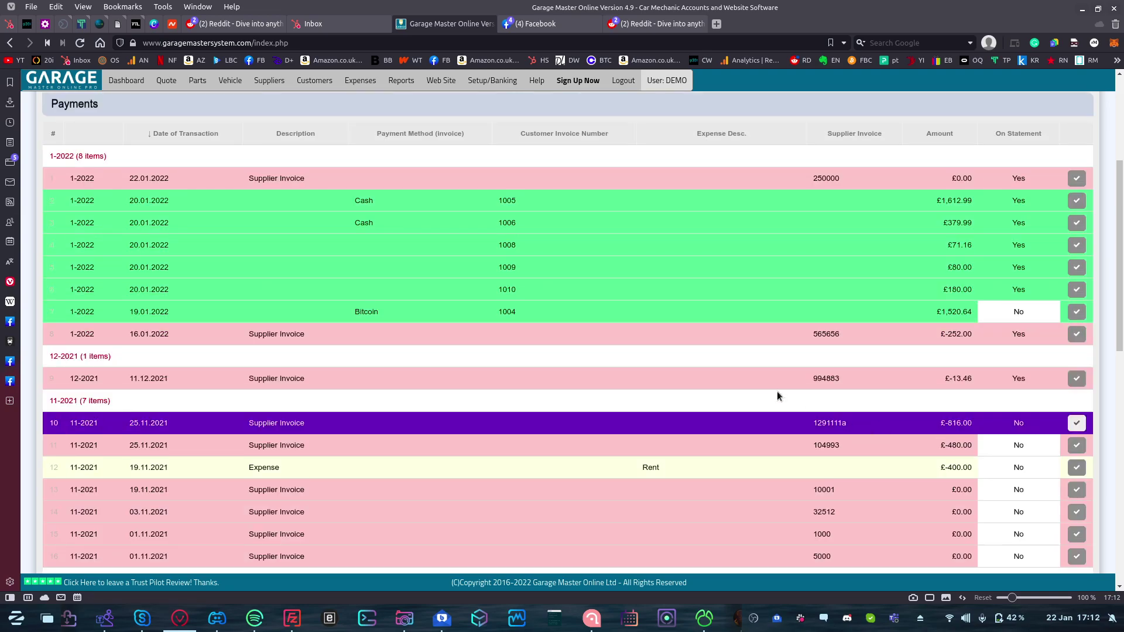
pyautogui.scroll(4, 757, 360)
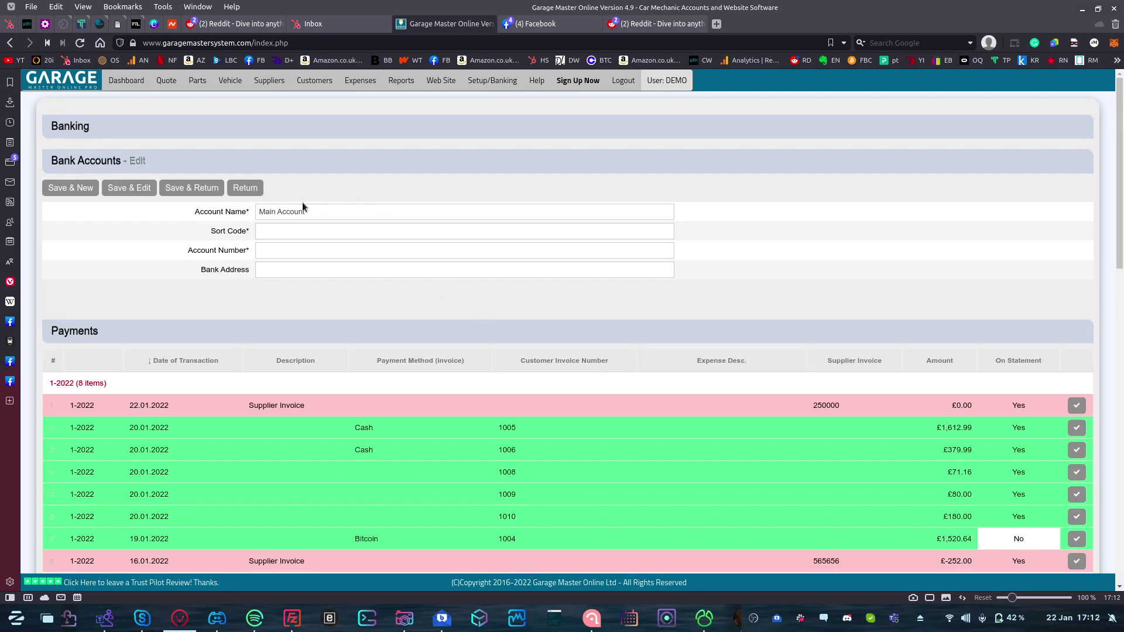
# Leave the Main Account record without saving and go to the dashboard calendar
pyautogui.click(262, 193)
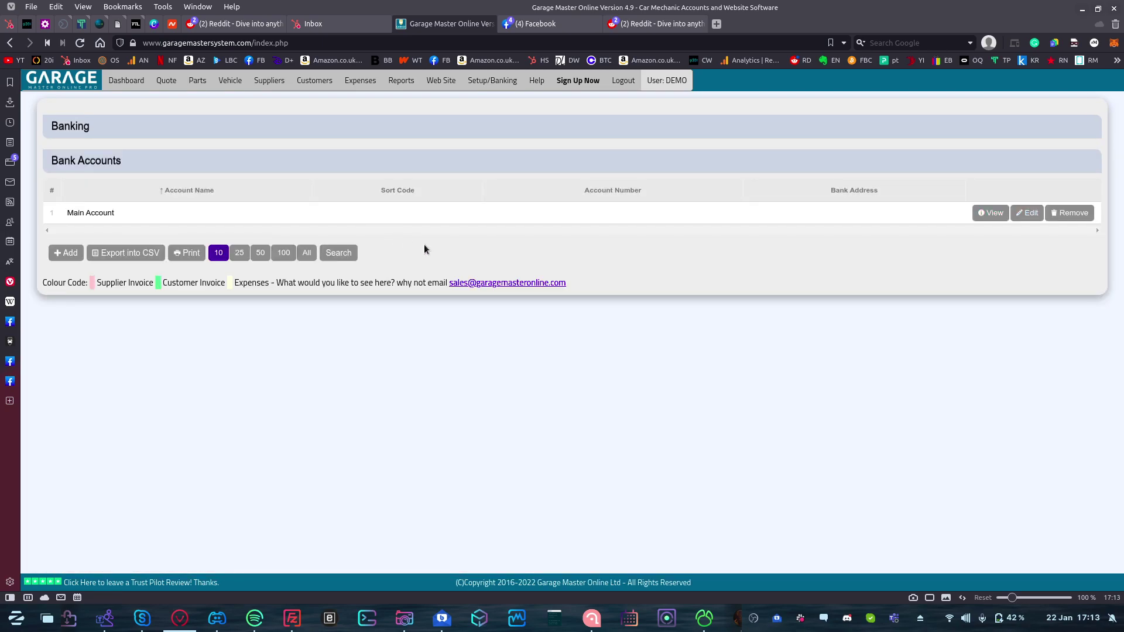
pyautogui.click(493, 80)
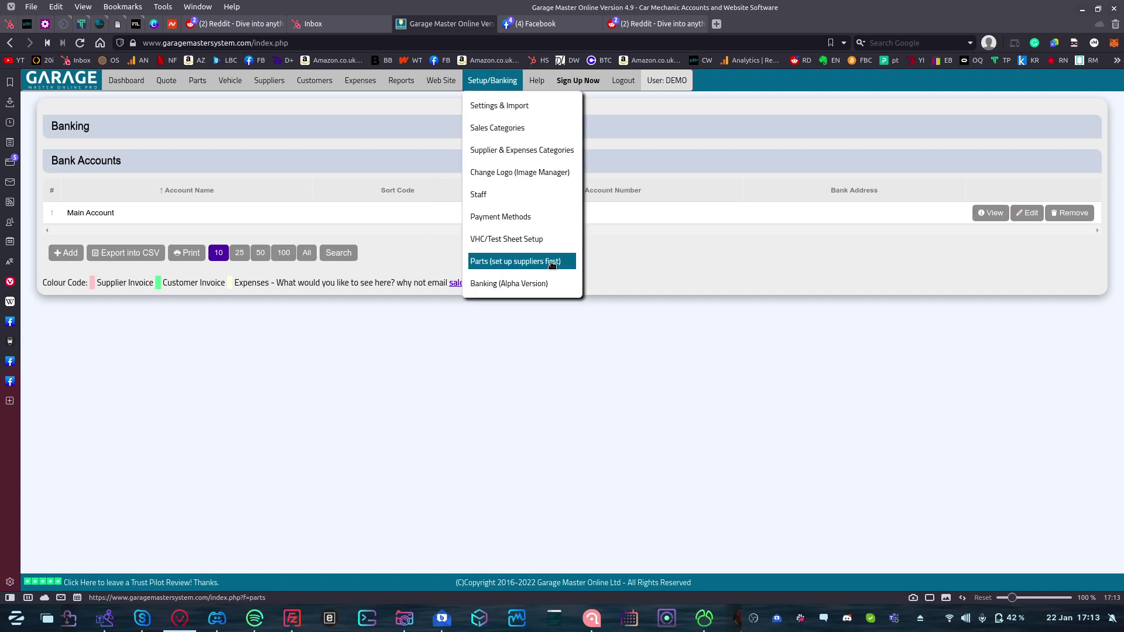
pyautogui.click(633, 381)
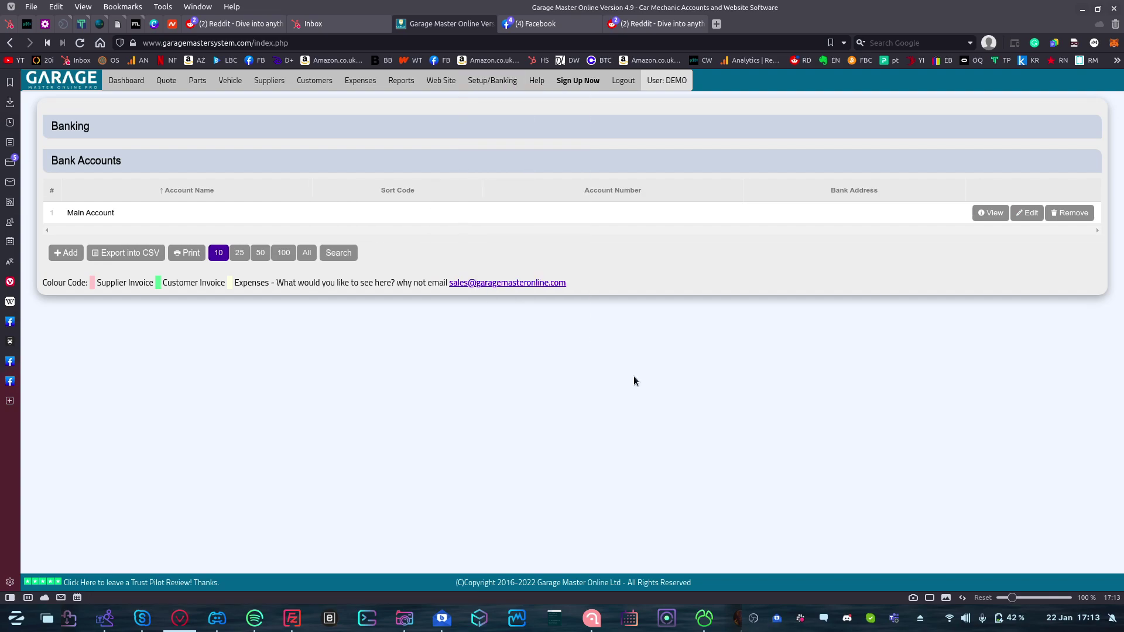
pyautogui.click(120, 80)
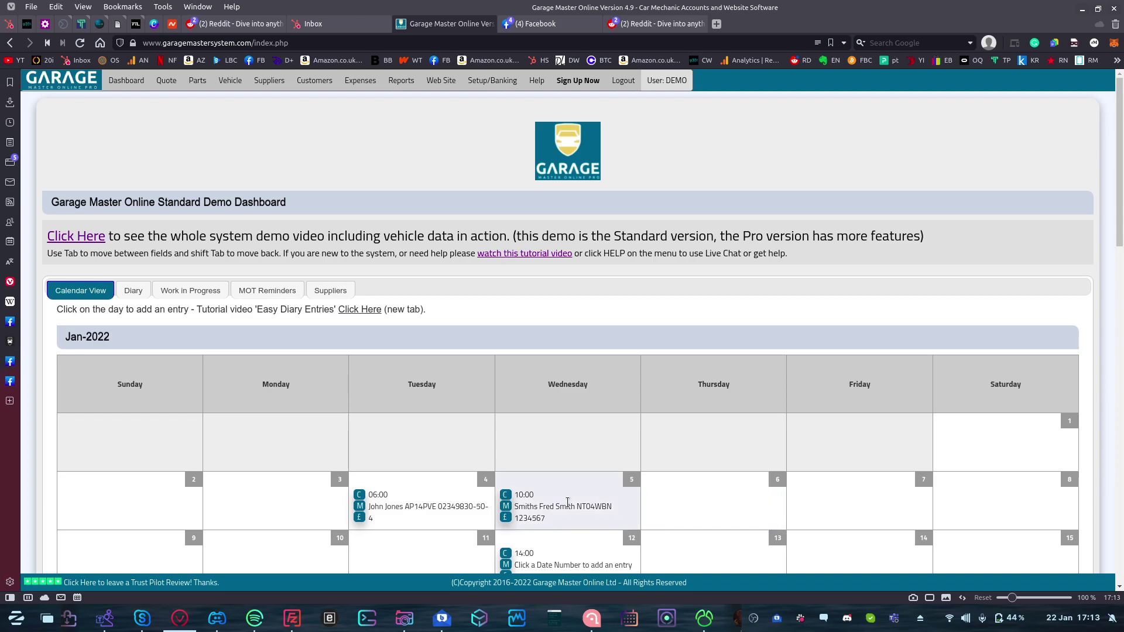
# Open the customer record behind the 5 January 10:00 booking and view the details of its Jaguar S-Type
pyautogui.click(507, 499)
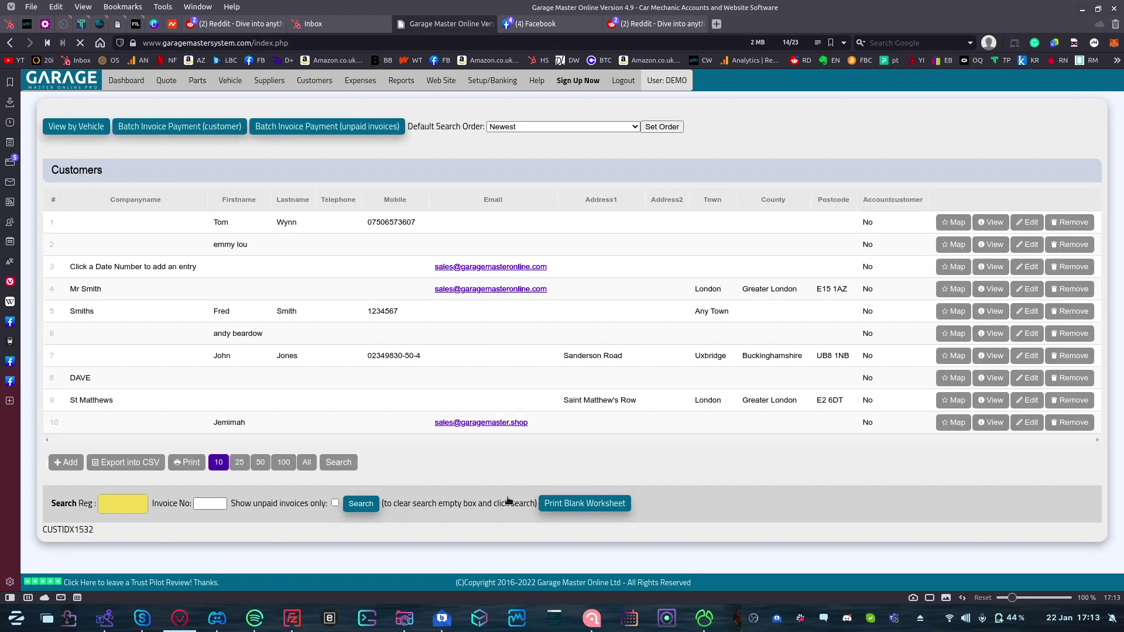
pyautogui.click(233, 226)
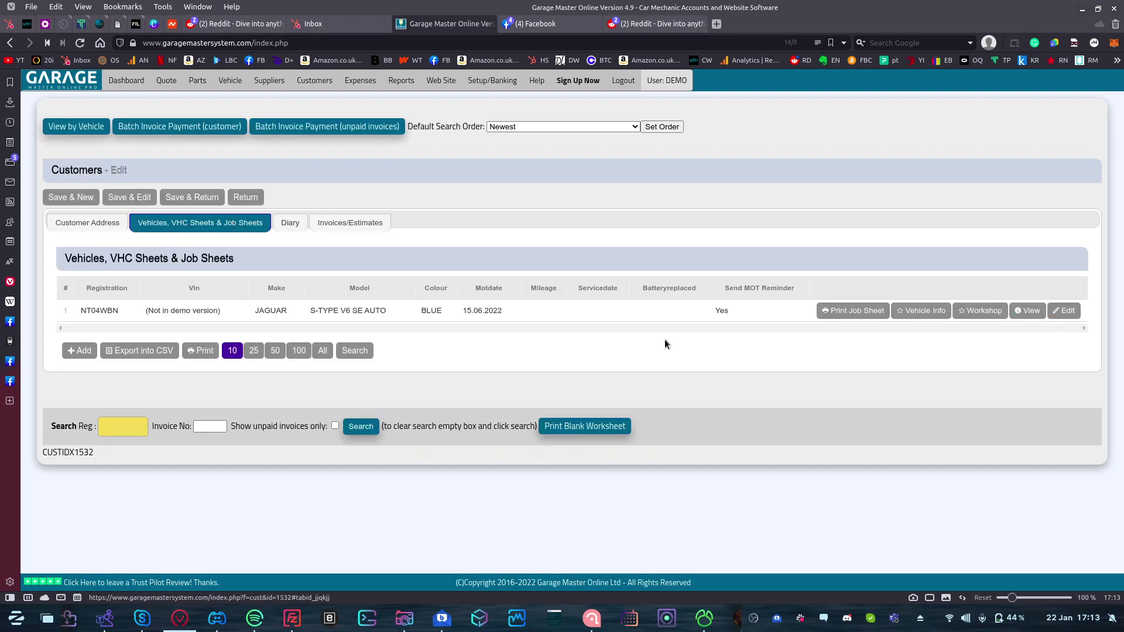
pyautogui.click(1056, 313)
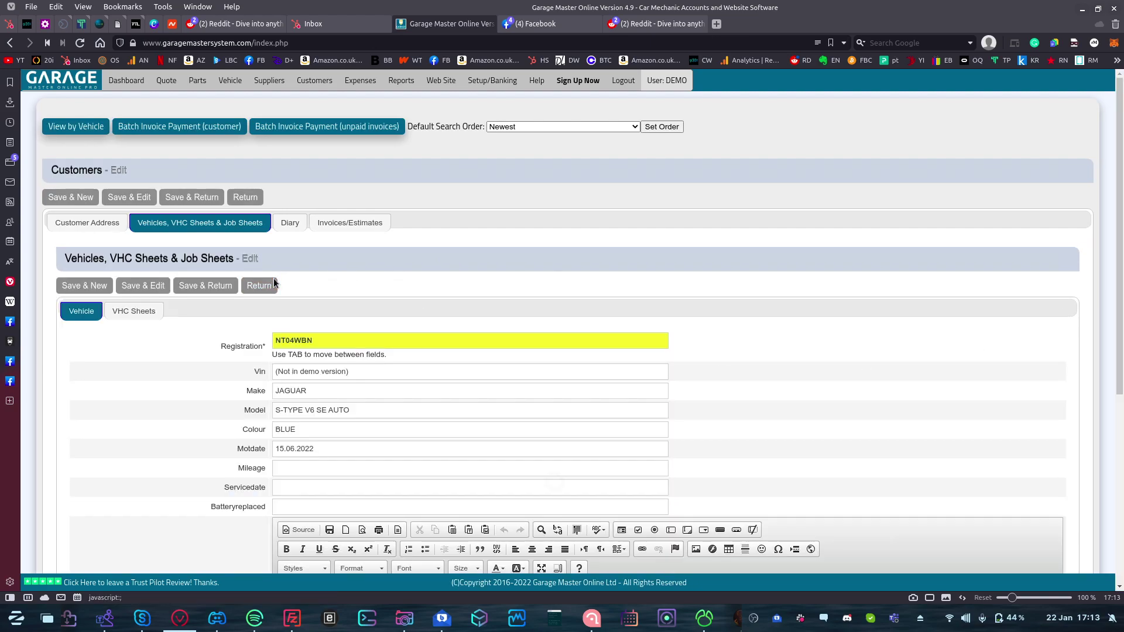
pyautogui.click(260, 286)
# In the customer's diary booking dated 05.01.2022, assign a staff member, set the approximate time required to 10 and save it
pyautogui.click(291, 223)
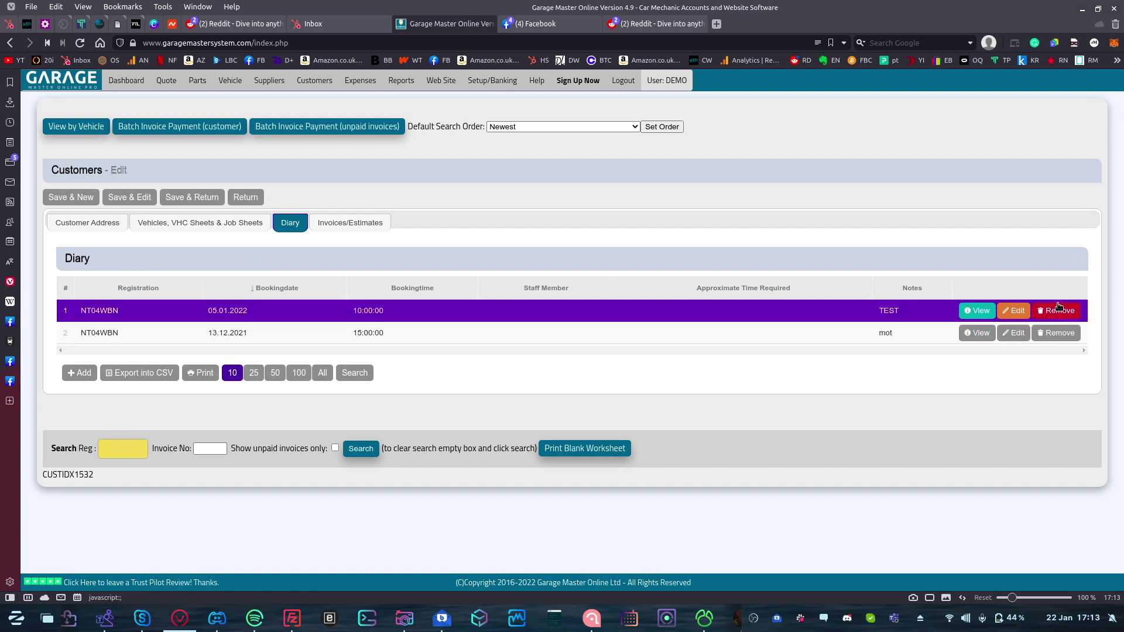
pyautogui.click(1014, 311)
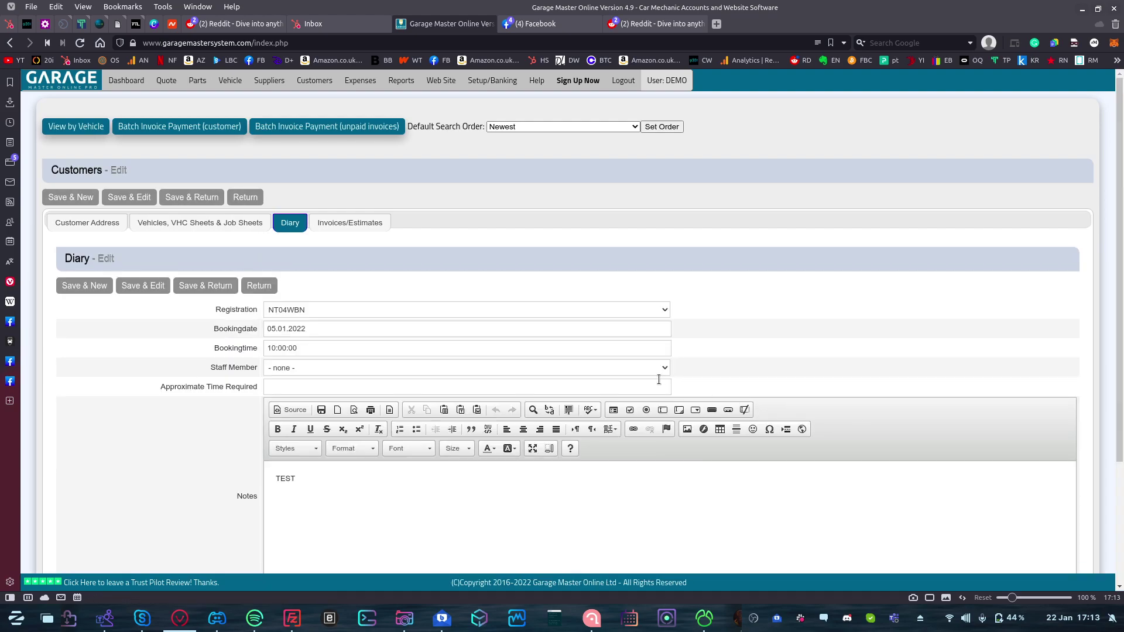
pyautogui.click(644, 368)
pyautogui.click(645, 390)
pyautogui.click(644, 387)
pyautogui.write('10')
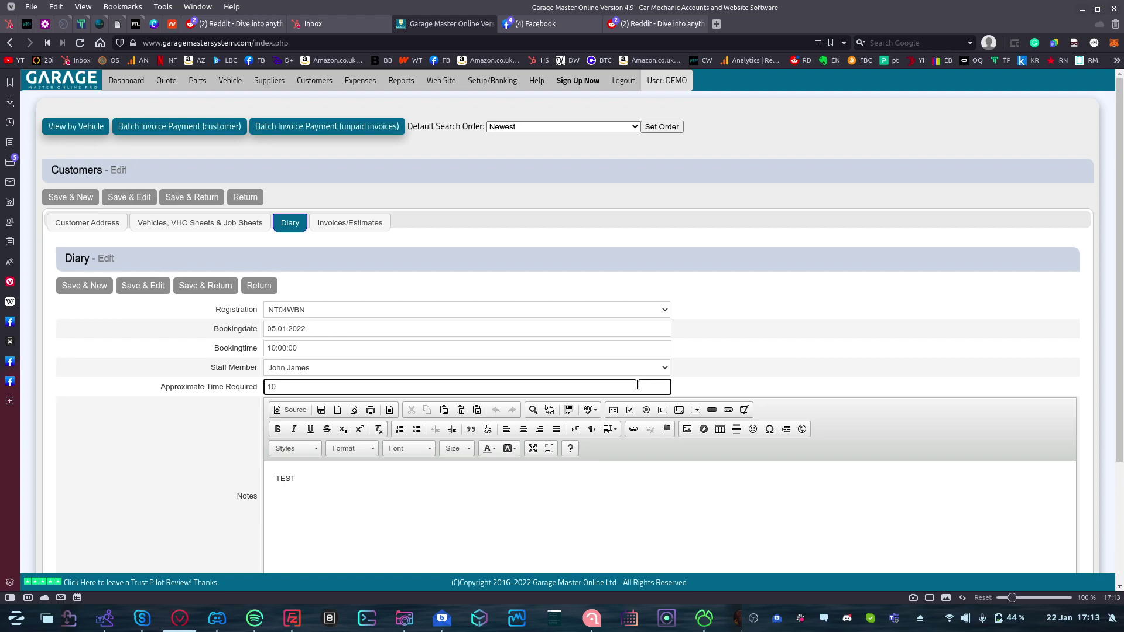
pyautogui.press('Tab')
pyautogui.click(206, 285)
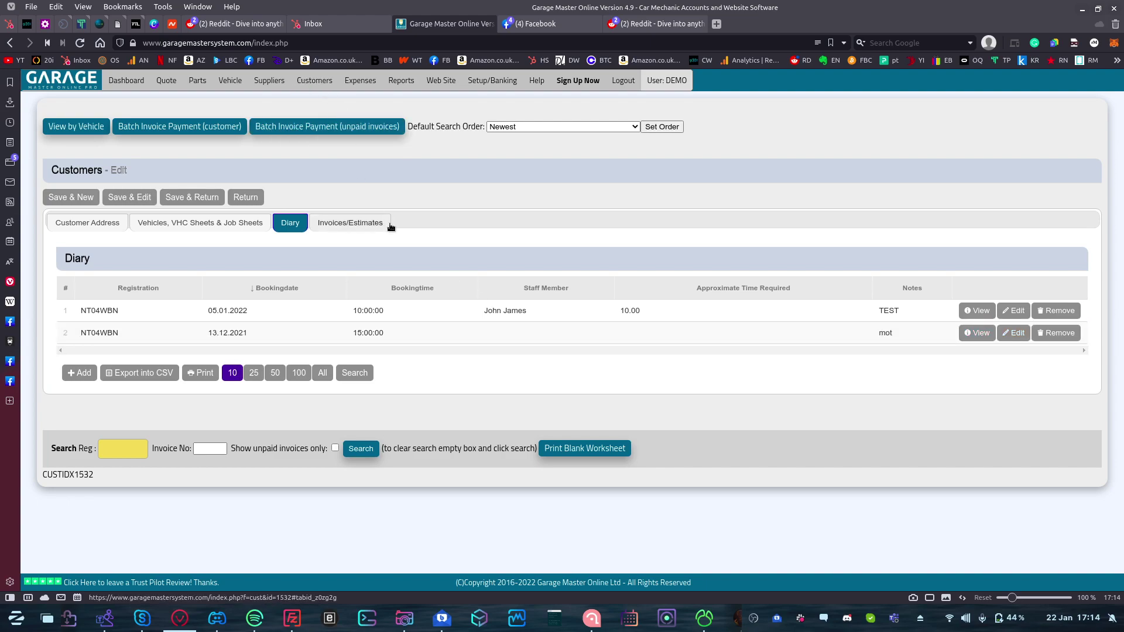
# View the customer's address details and display the upcoming MOT reminders on the dashboard
pyautogui.click(87, 223)
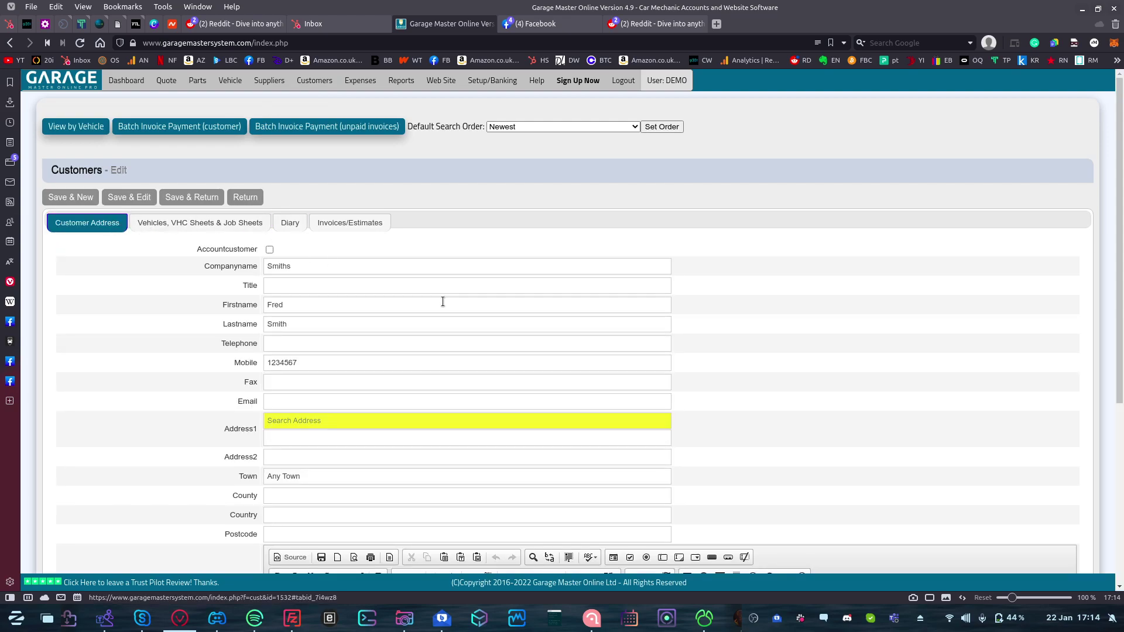
pyautogui.click(126, 80)
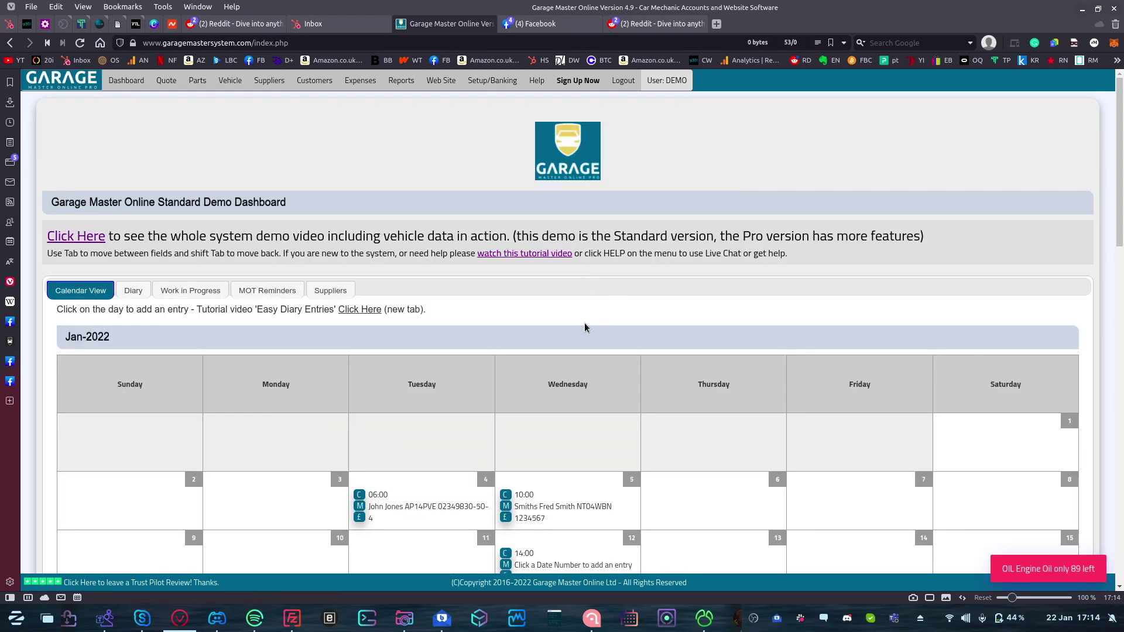
pyautogui.scroll(-5, 584, 322)
pyautogui.scroll(5, 585, 322)
pyautogui.click(267, 290)
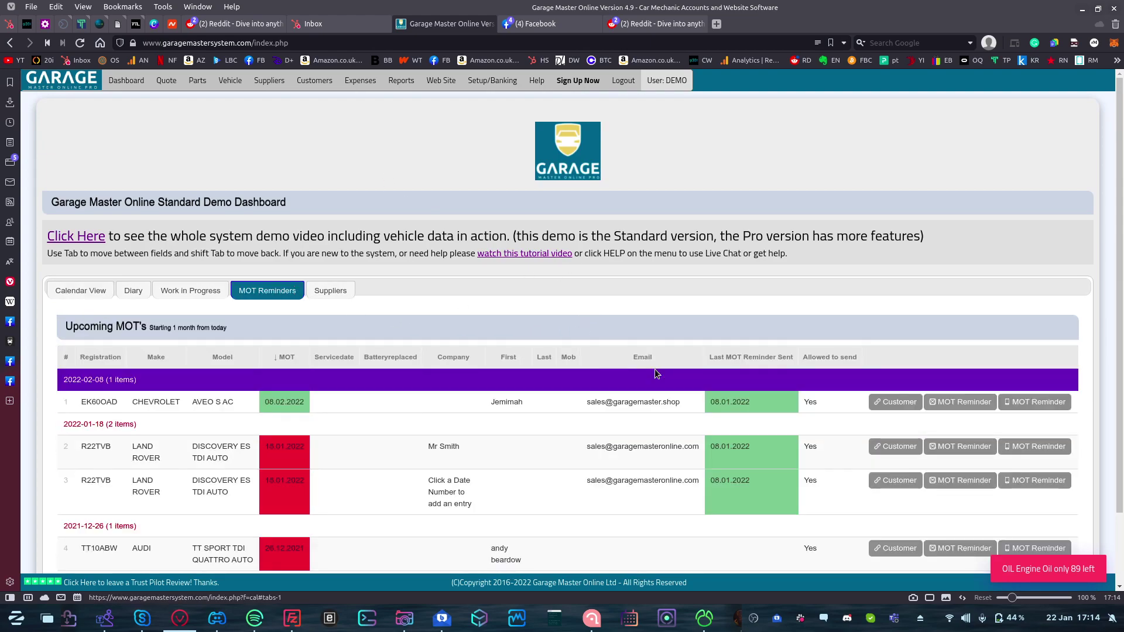